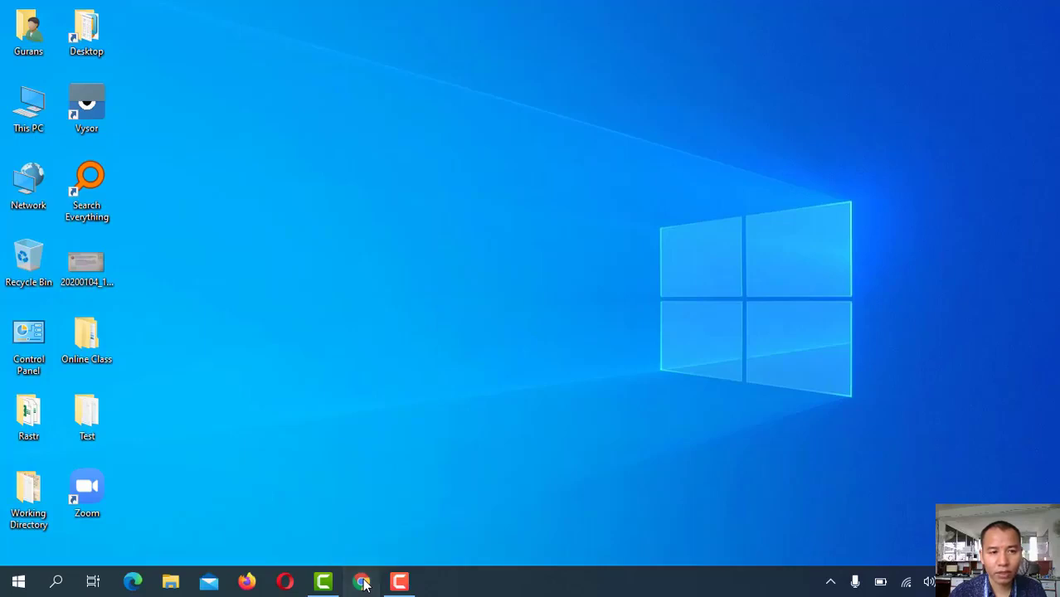
Open rajaswa.fcgo.gov.np in Chrome to reach the RevenuePay login page
click(363, 582)
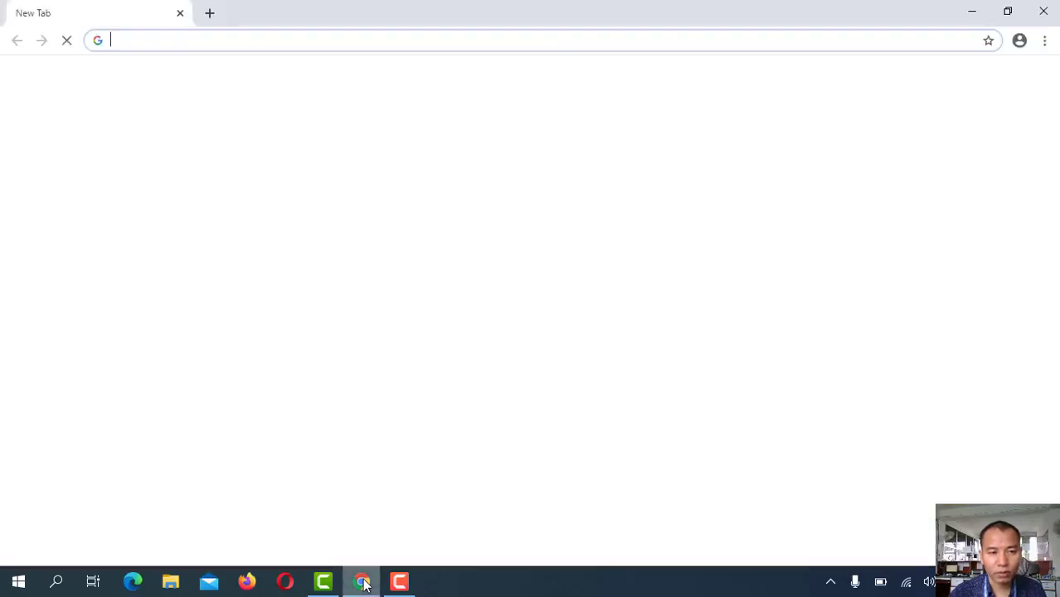
click(331, 35)
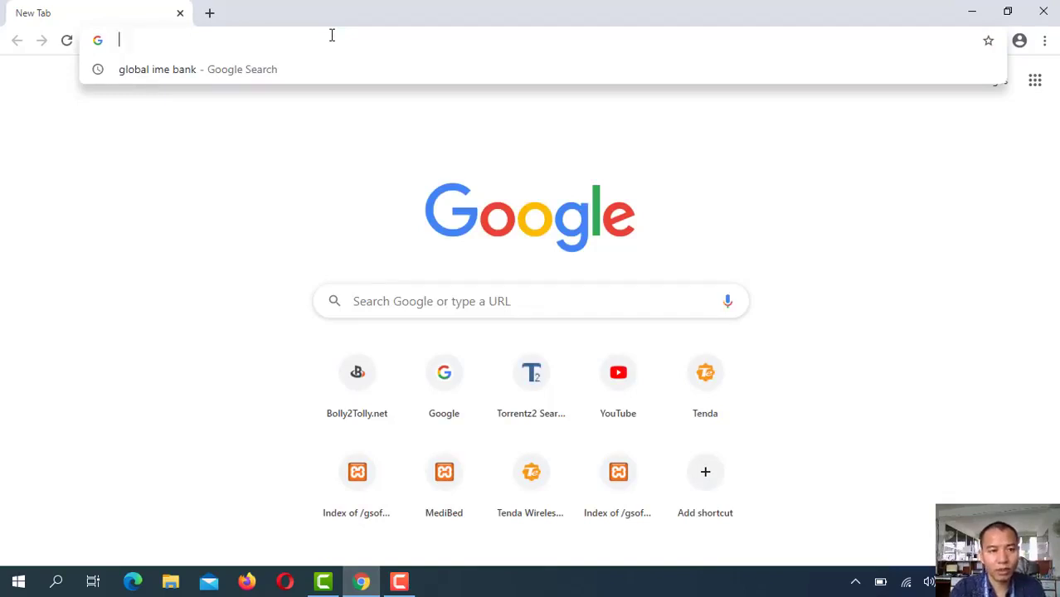
text(rajas)
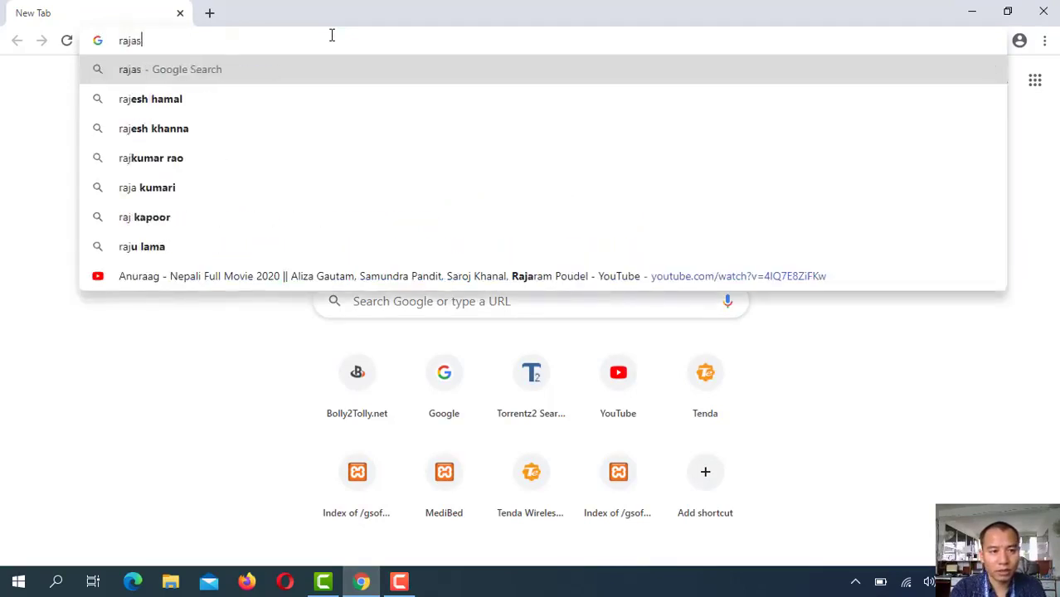
text(wa.f)
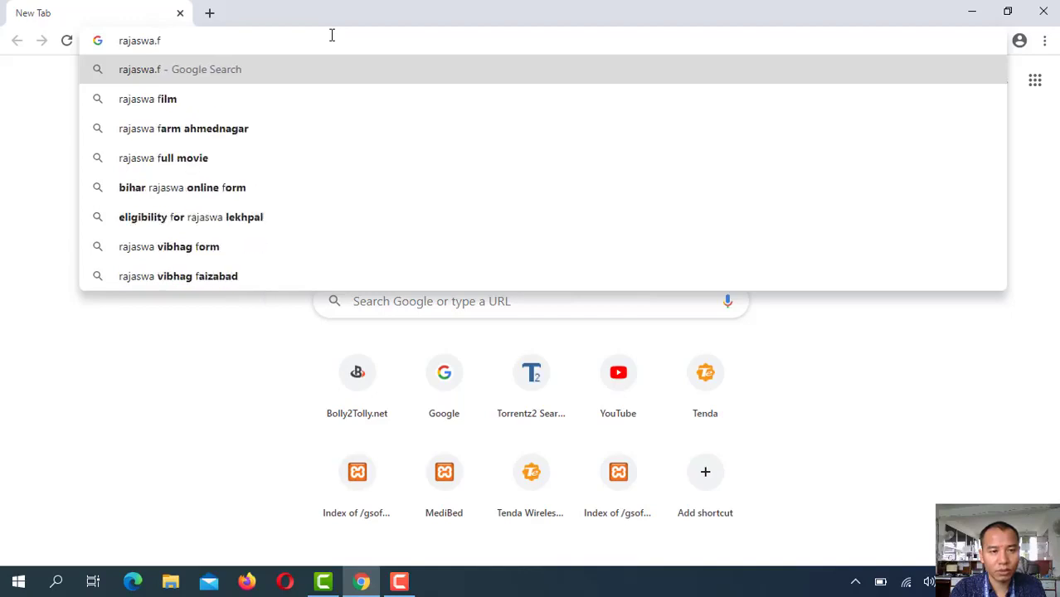
text(cgo.gov.np)
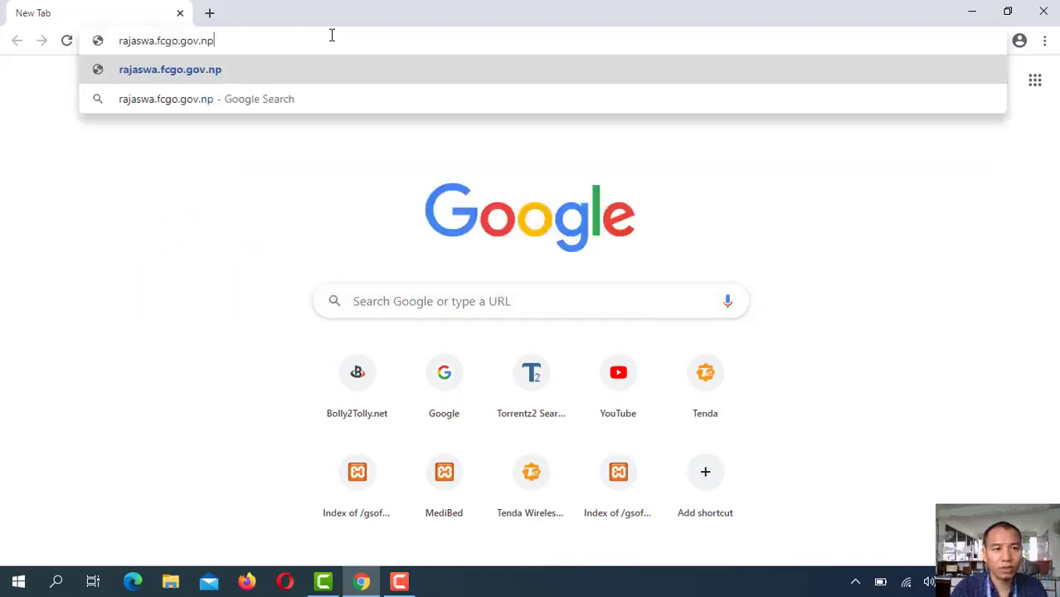
key(Return)
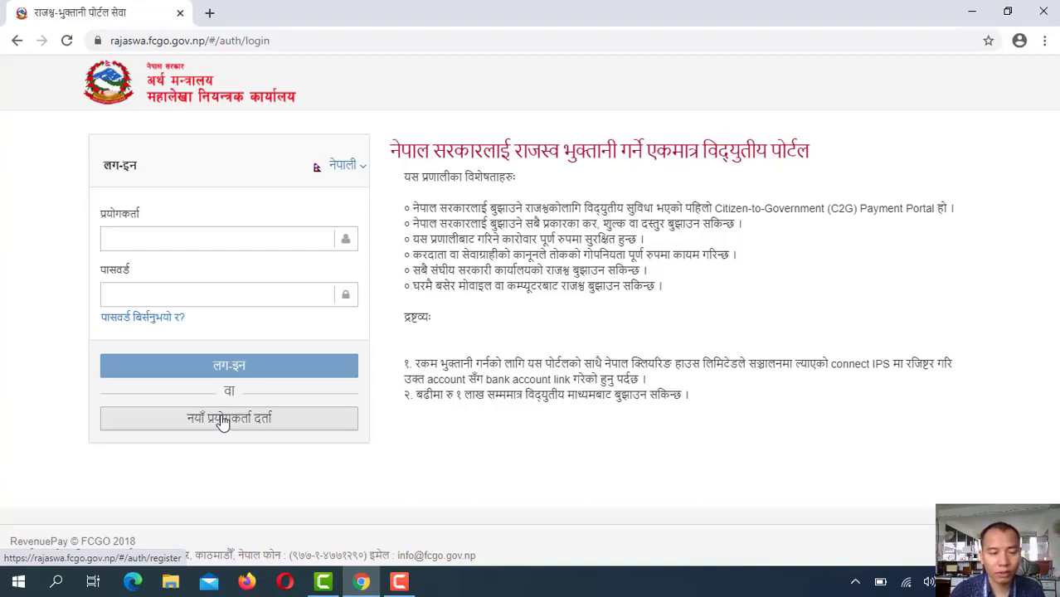
Log in to RevenuePay with the taxpayer account's e-mail and password
click(186, 242)
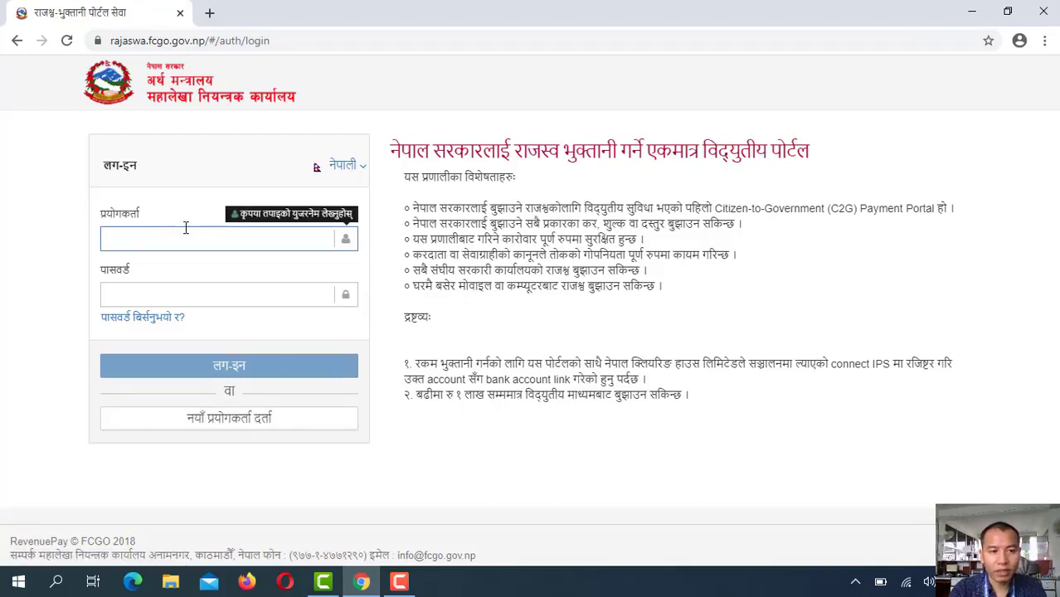
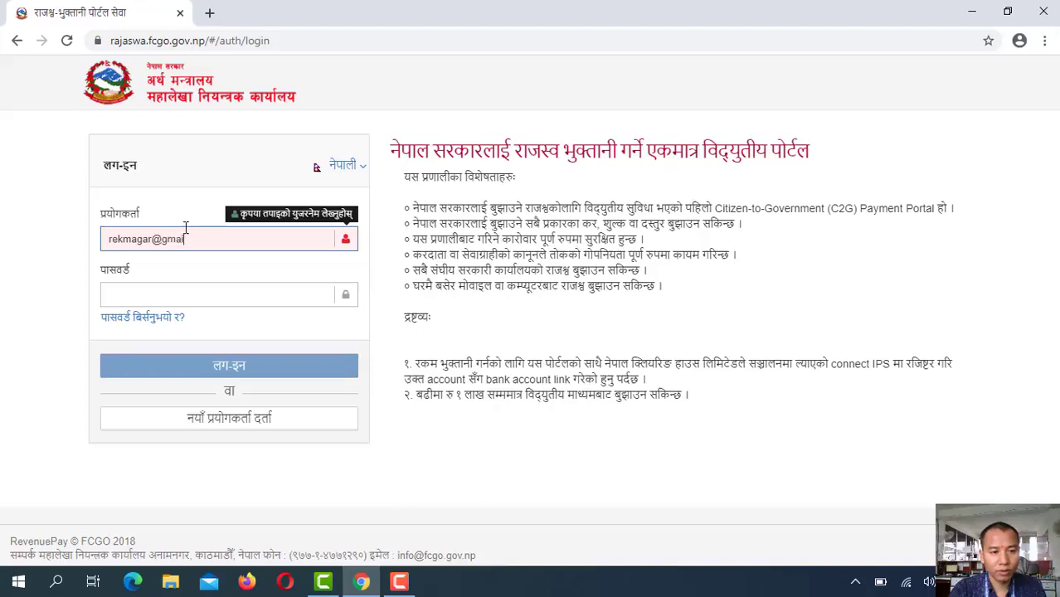
key(Tab)
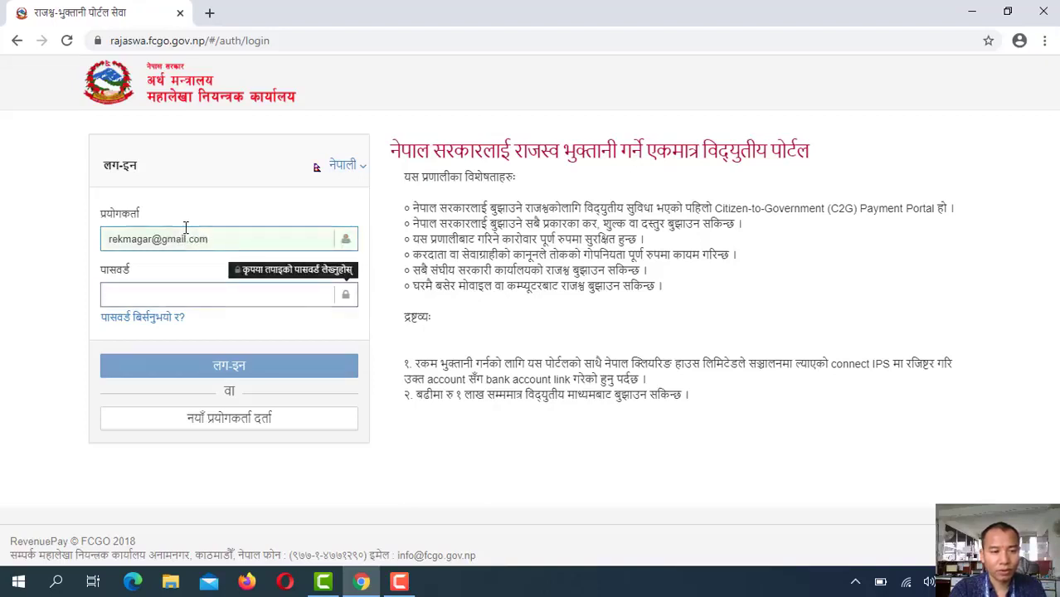
text(•••)
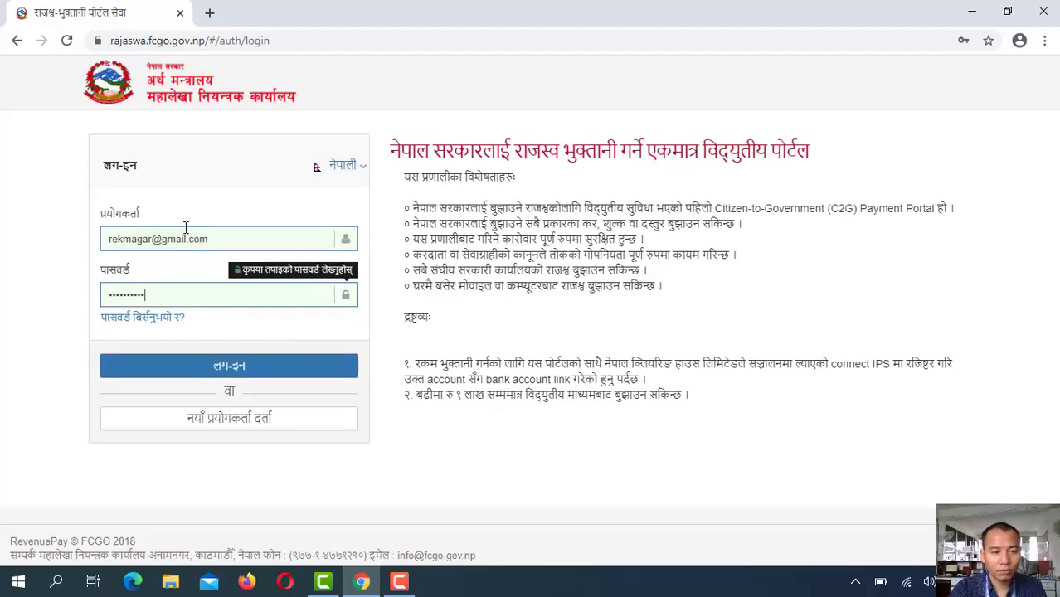
key(Return)
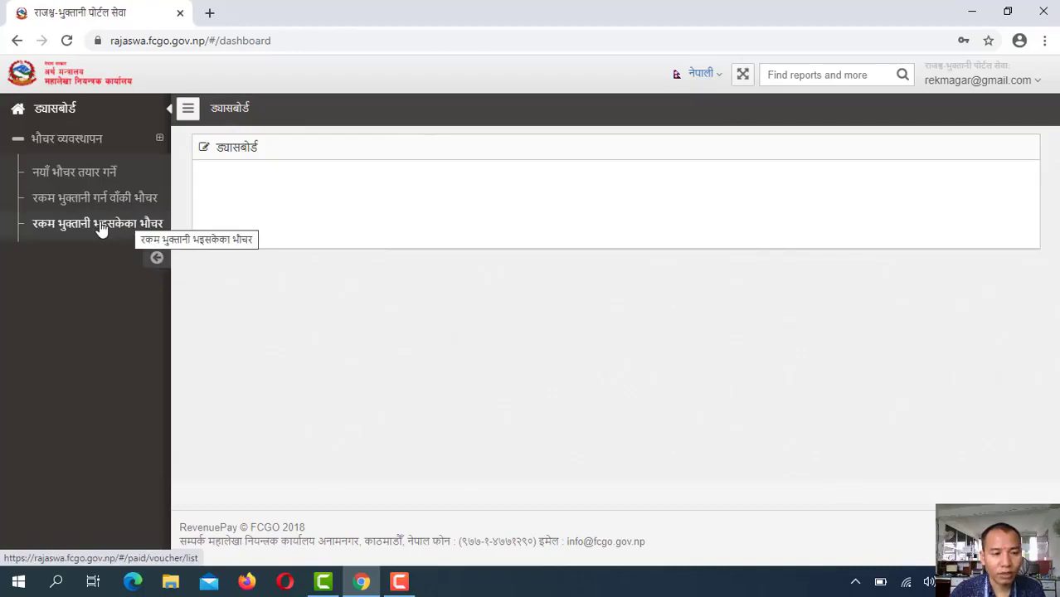
From the paid vouchers list, open the 2500 voucher's print copy and start printing it
click(100, 229)
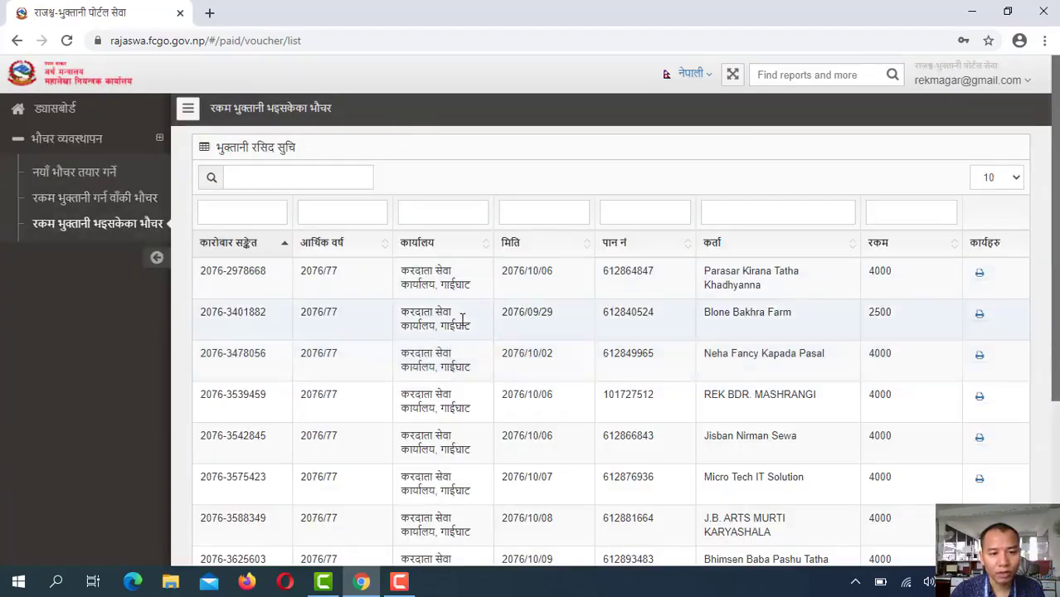
click(979, 315)
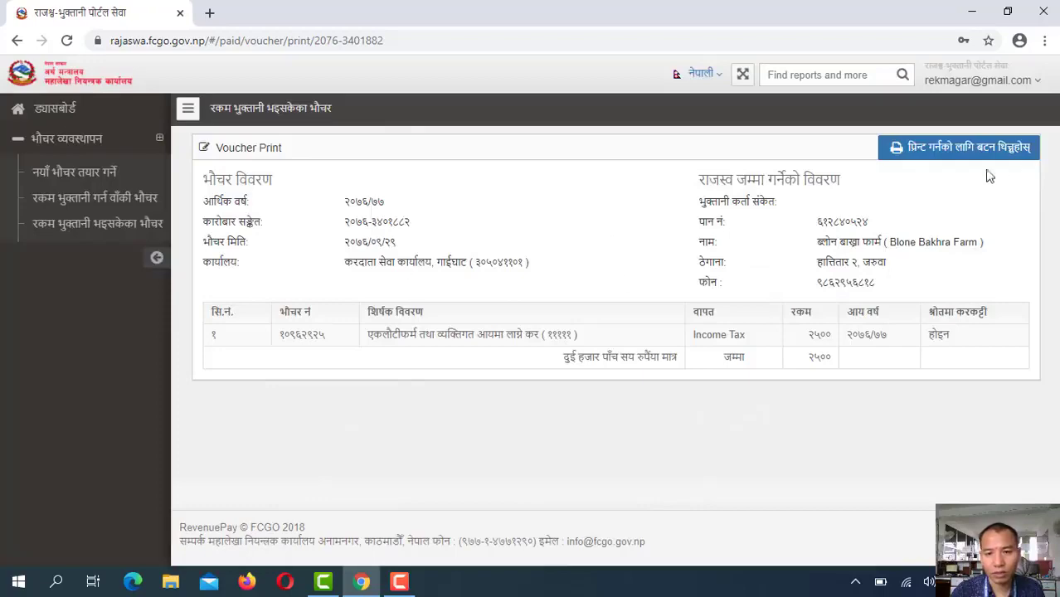
click(972, 151)
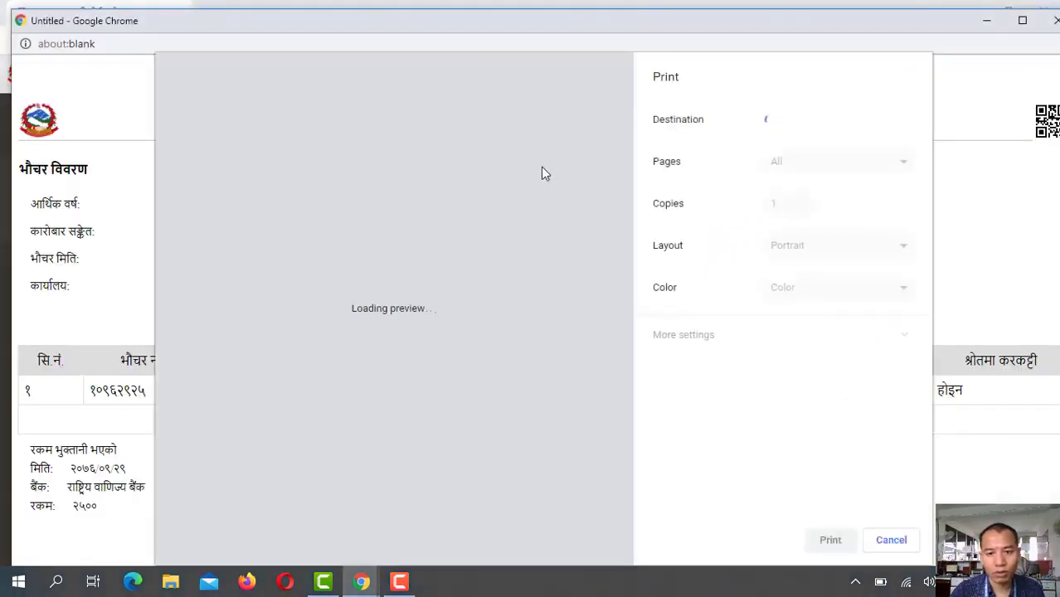
Maximize the 2500 voucher's print preview, look it over, and cancel without printing
click(1022, 21)
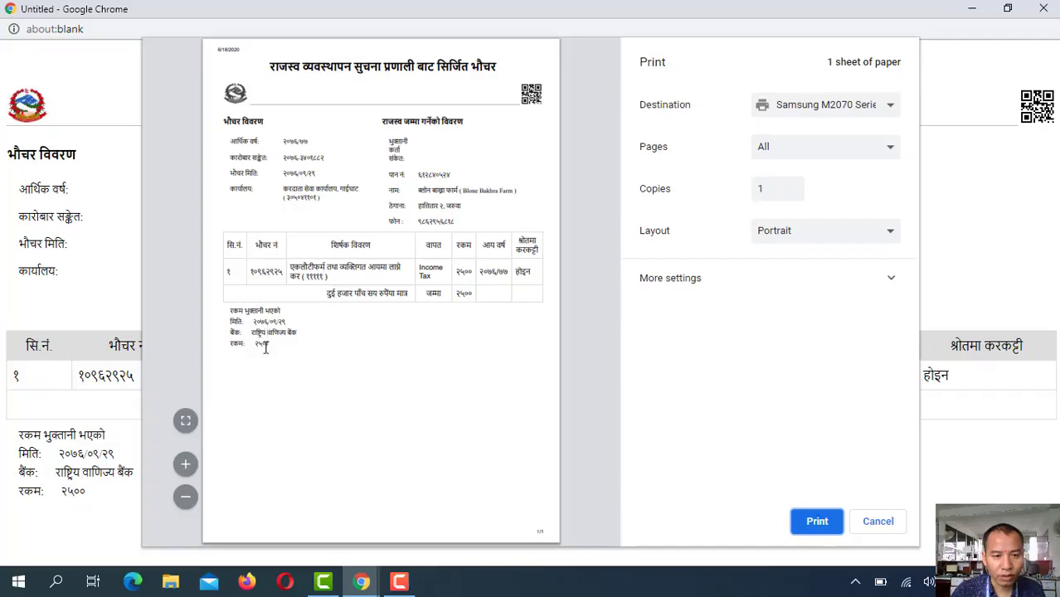
drag(266, 347, 253, 348)
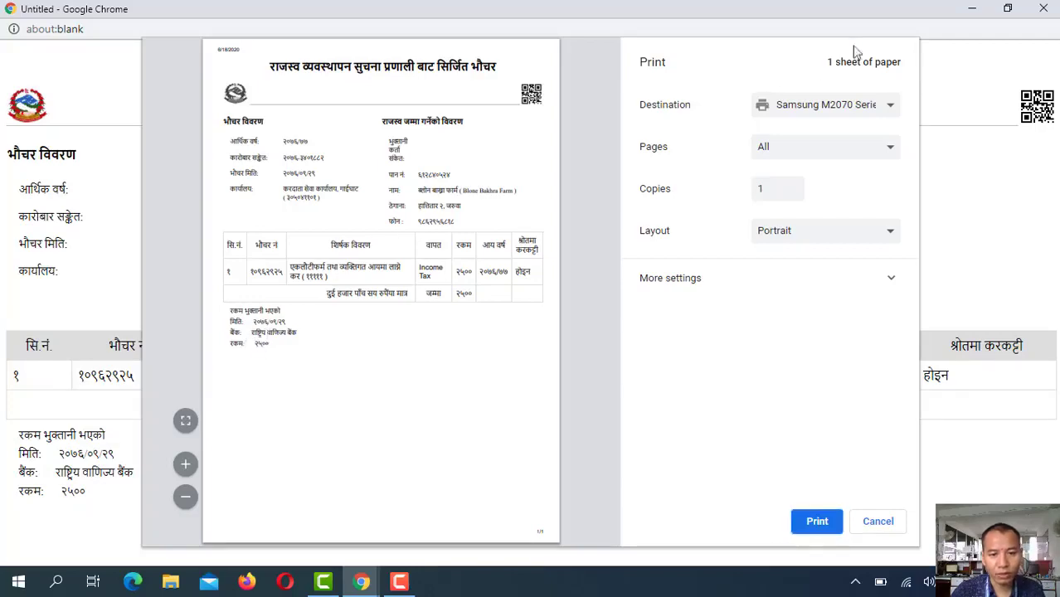
click(871, 521)
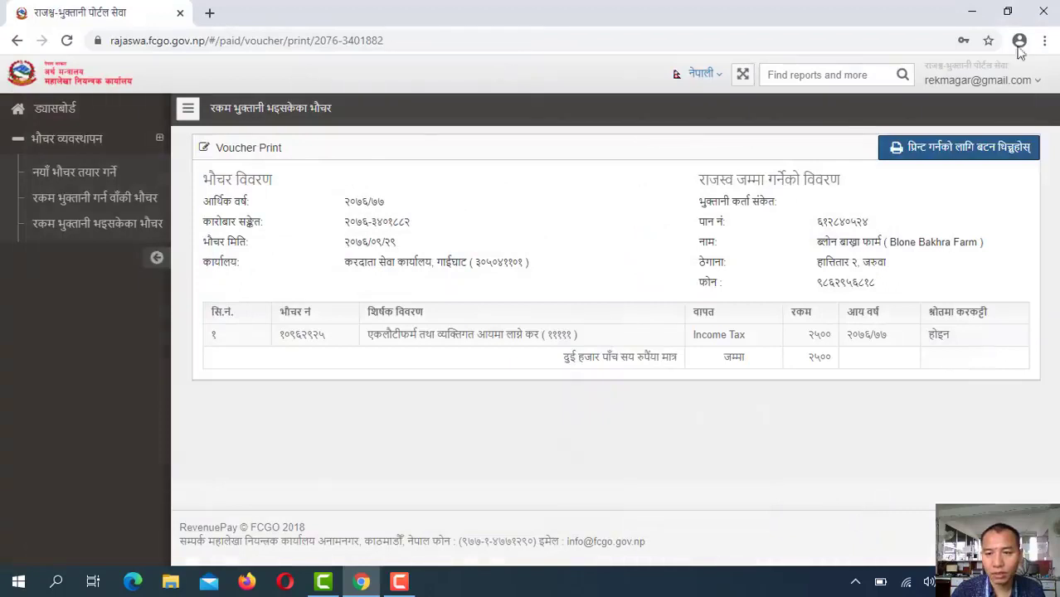
Start a new voucher and choose province प्रदेश १ and district उदयपुर
click(74, 176)
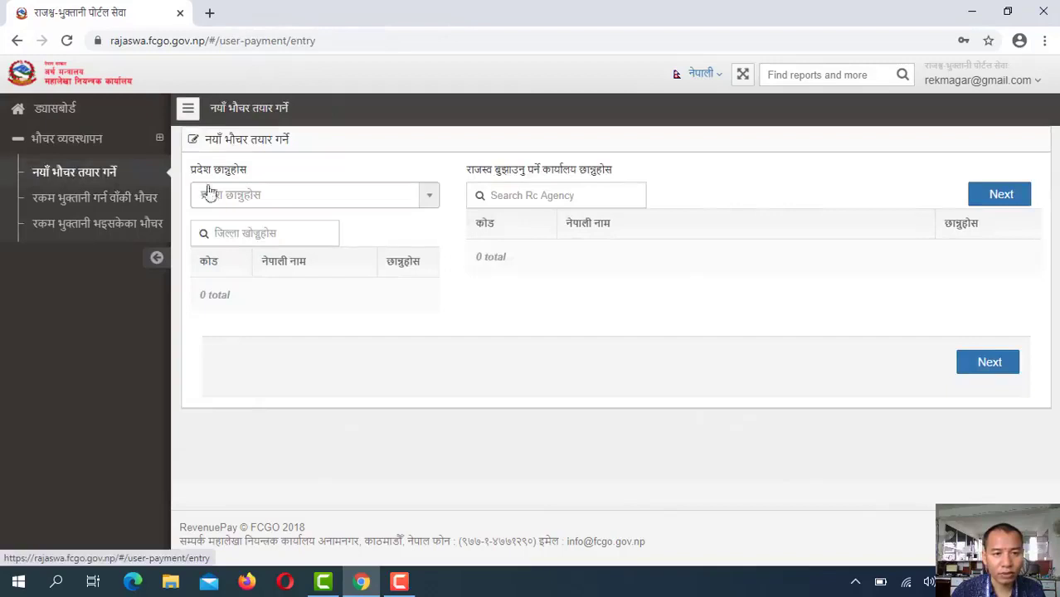
click(430, 202)
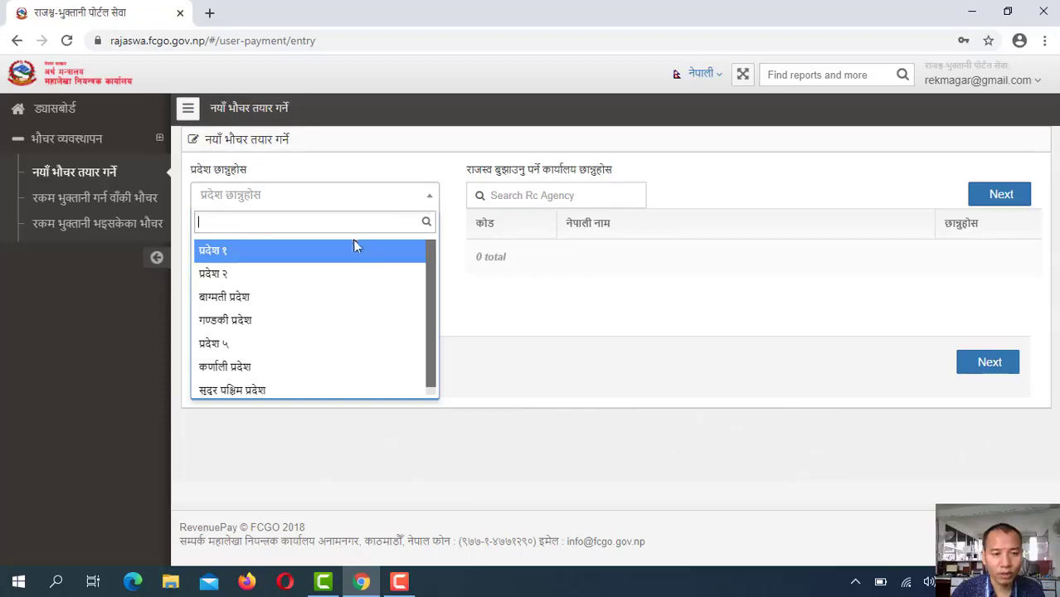
click(303, 252)
click(298, 238)
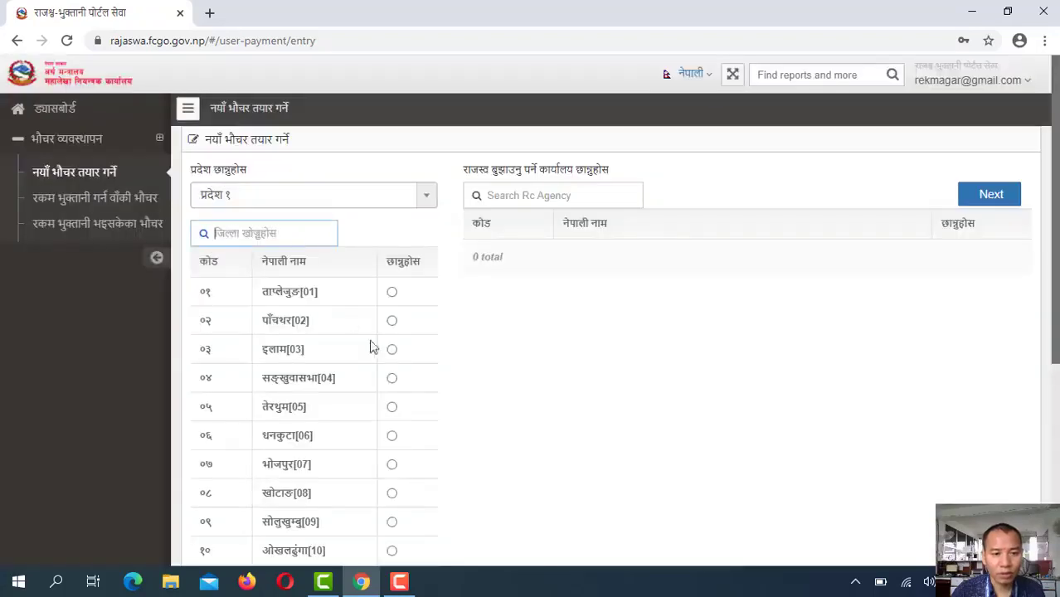
scroll(371, 345, down, 2)
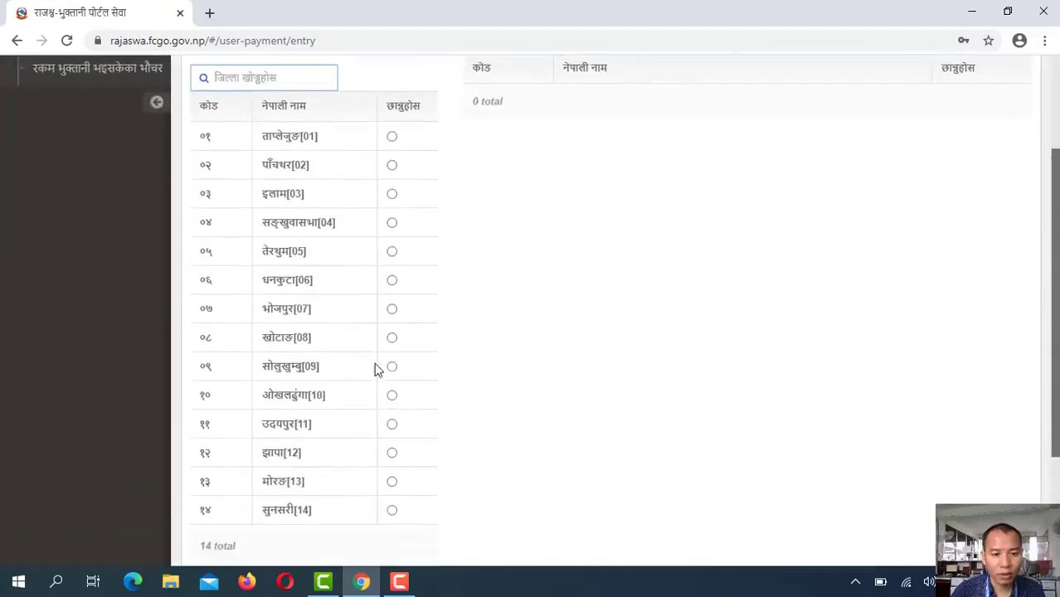
click(391, 424)
scroll(586, 259, up, 2)
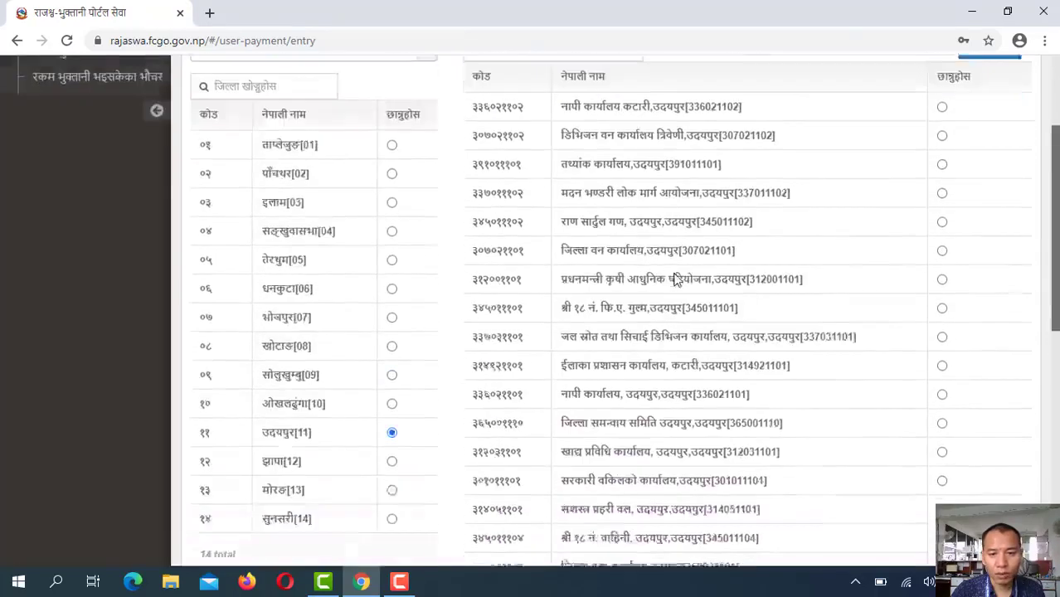
Search office 305041101, select करदाता सेवा कार्यालय, गाईघाट, and continue to the entry form
click(568, 195)
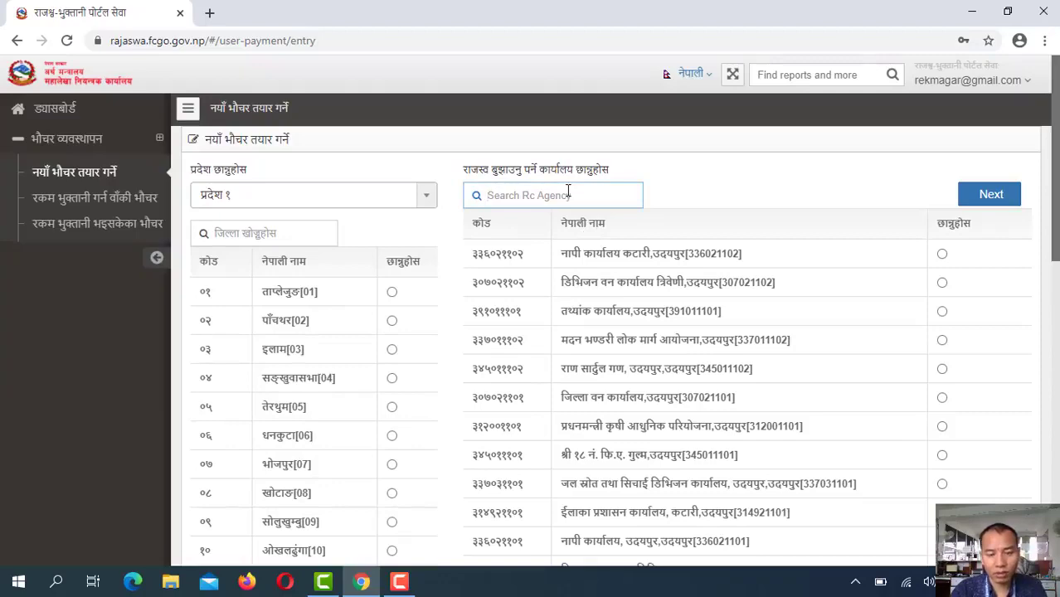
scroll(617, 350, down, 2)
scroll(617, 350, down, 7)
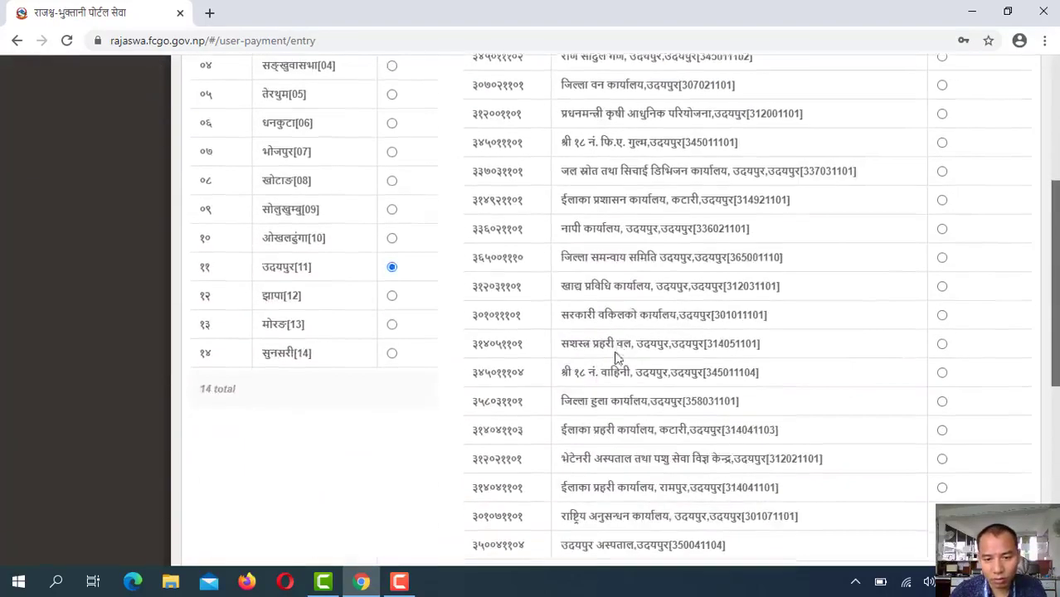
scroll(618, 357, up, 9)
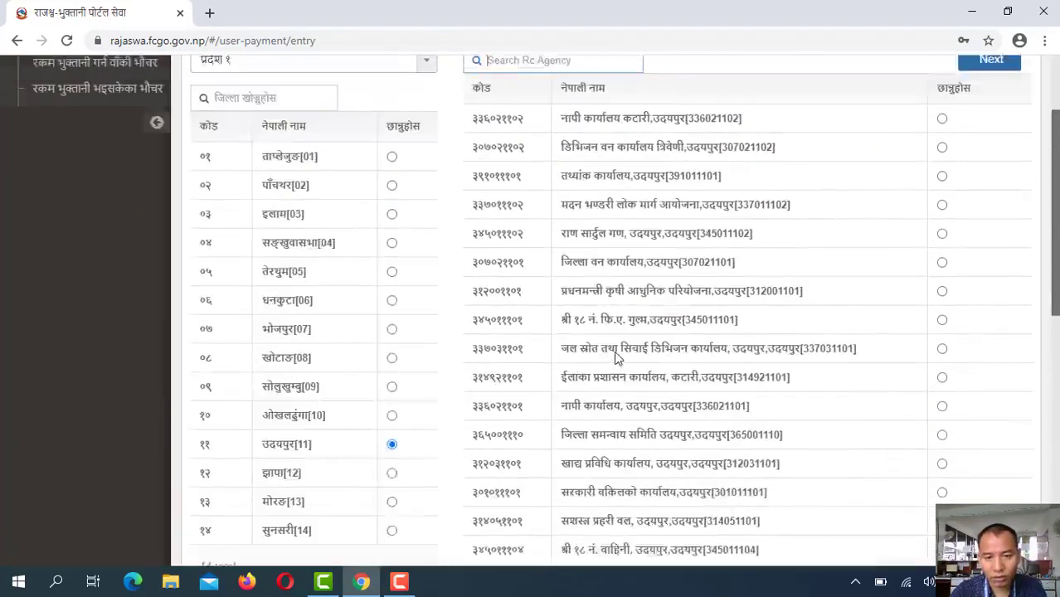
text(३0504)
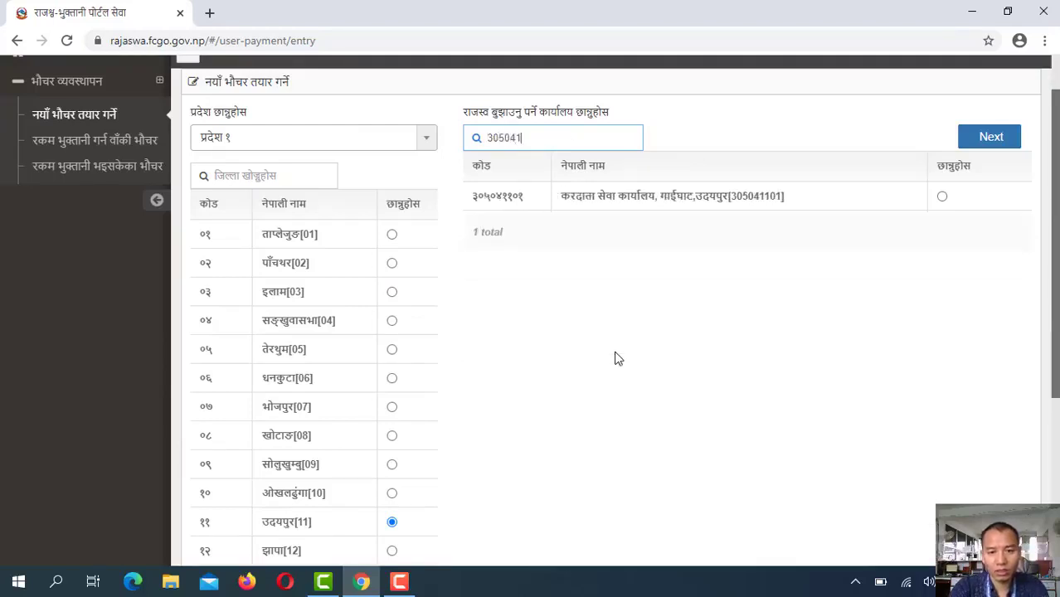
text(1101)
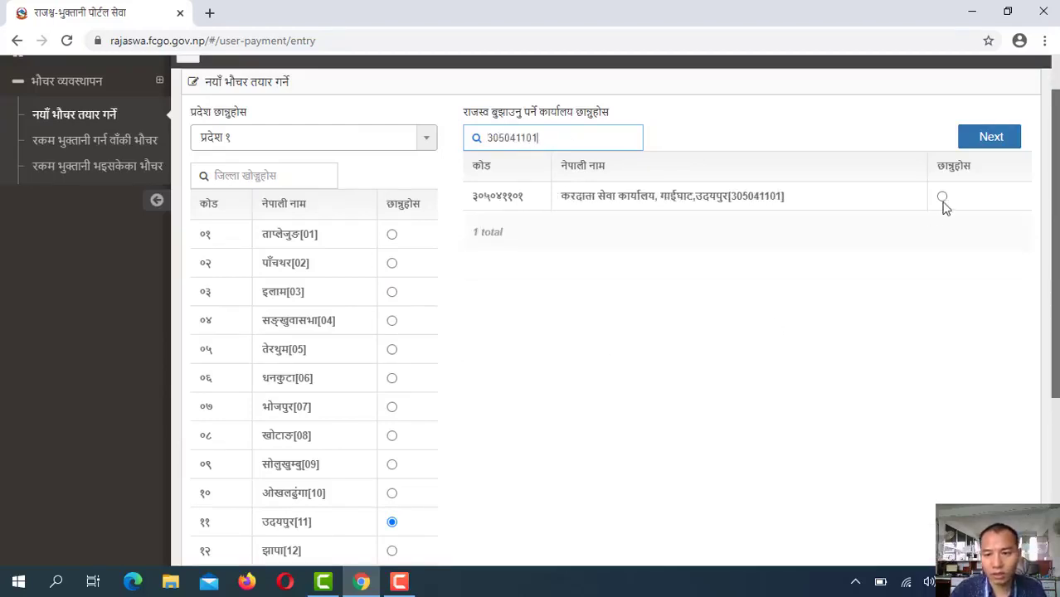
click(943, 196)
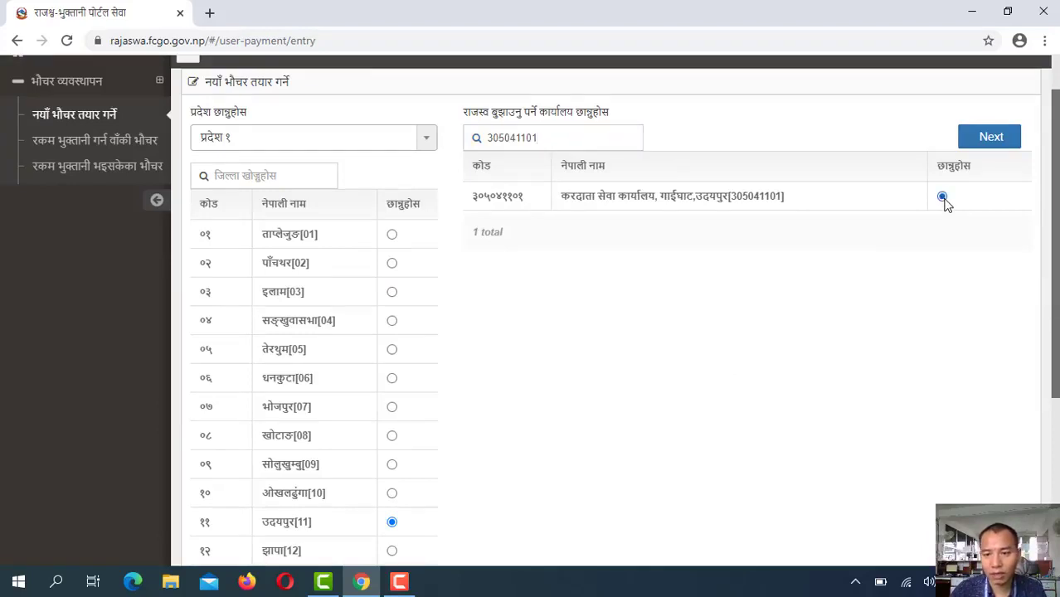
click(992, 139)
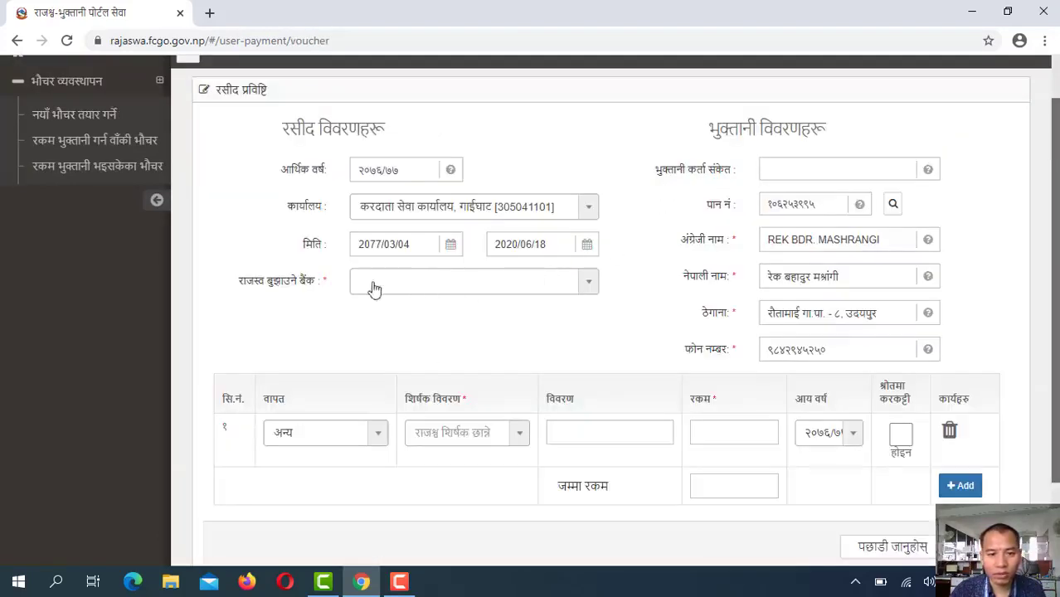
Select राष्ट्रिय वाणिज्य बैंक [11002] as the collecting bank and clear the PAN
click(421, 287)
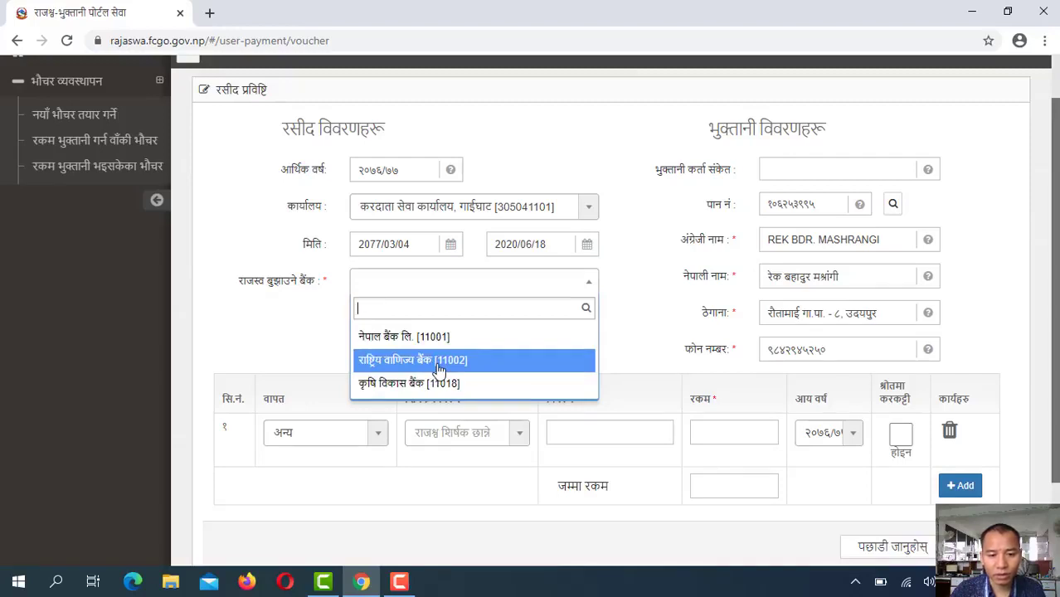
click(438, 370)
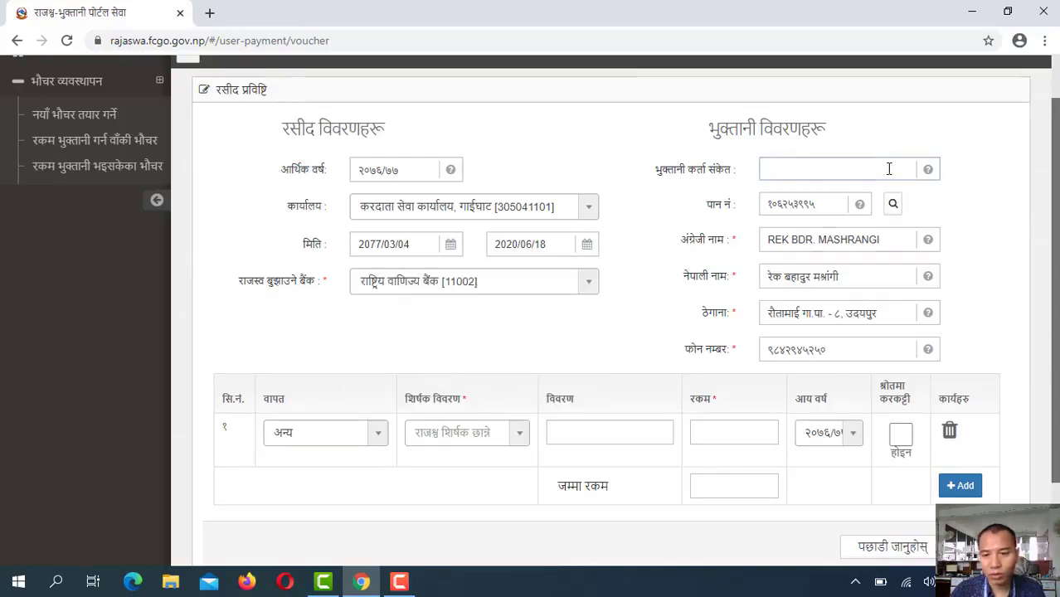
click(801, 204)
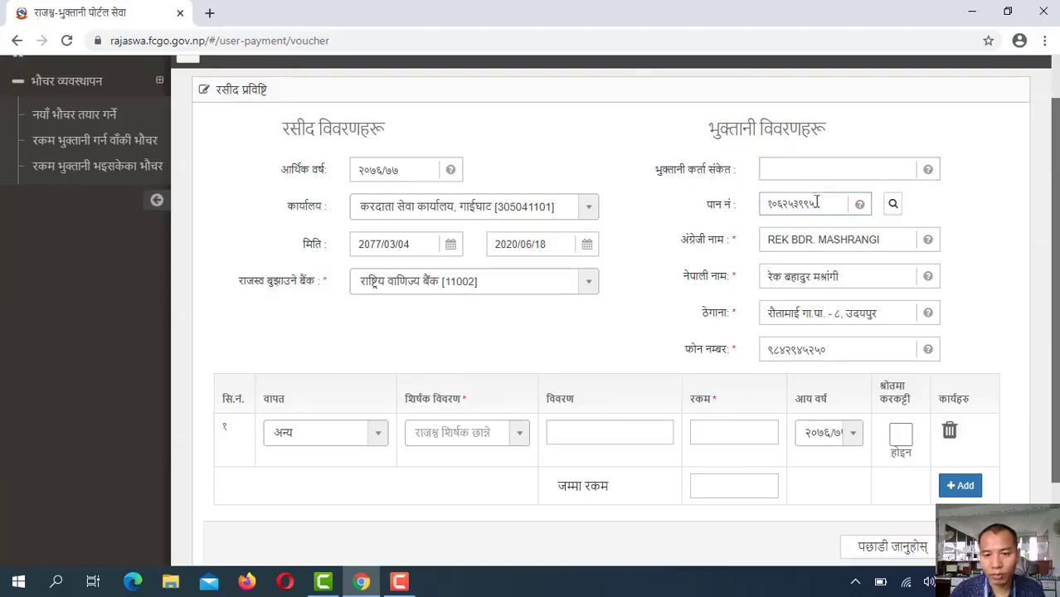
key(ctrl+a)
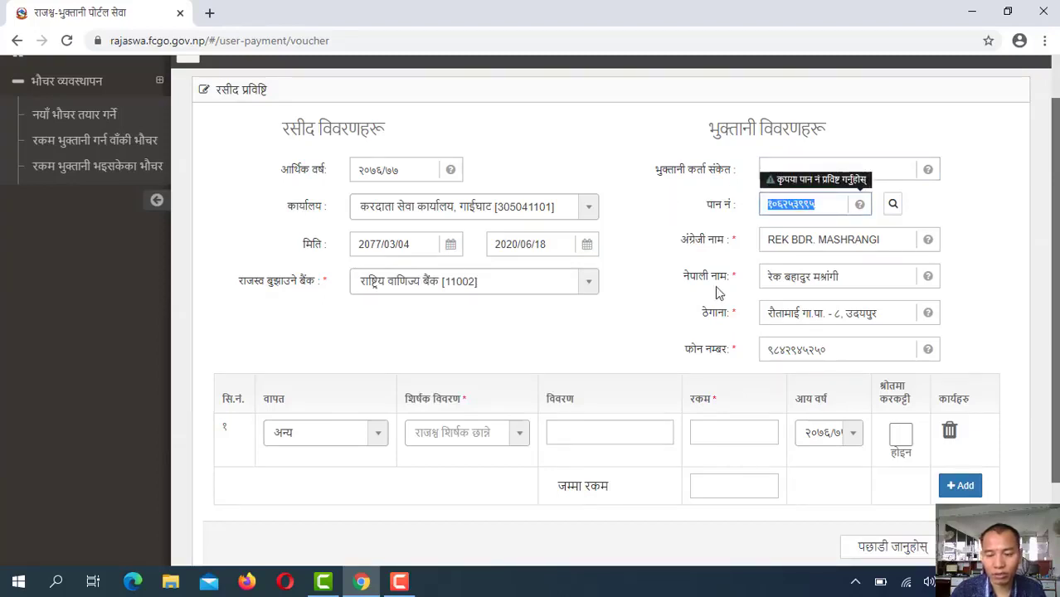
key(BackSpace)
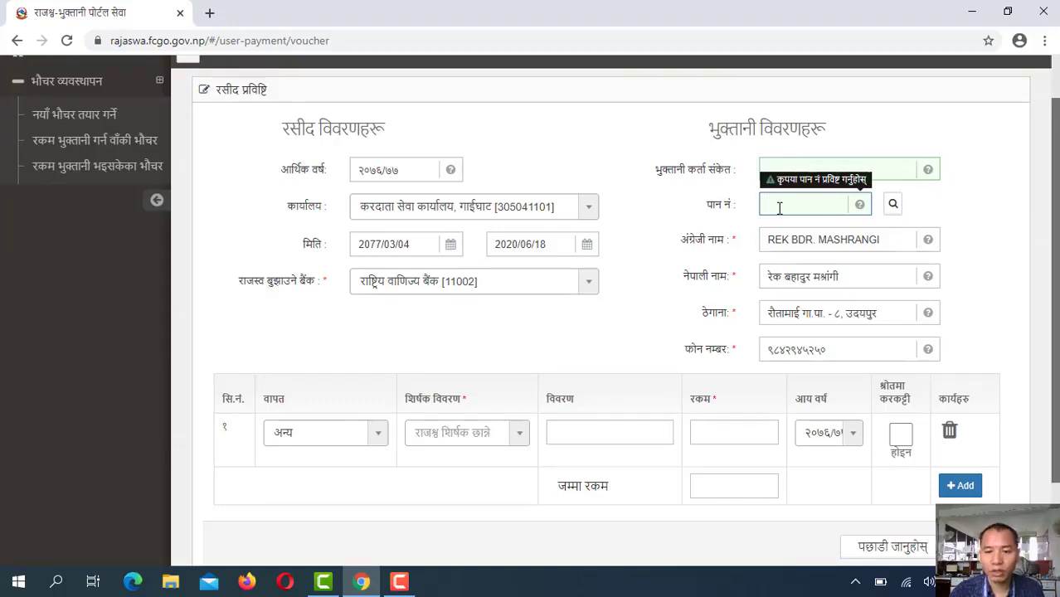
Replace the English payer name with 'Taxpayers' Service Officee, Gaighat'
click(830, 240)
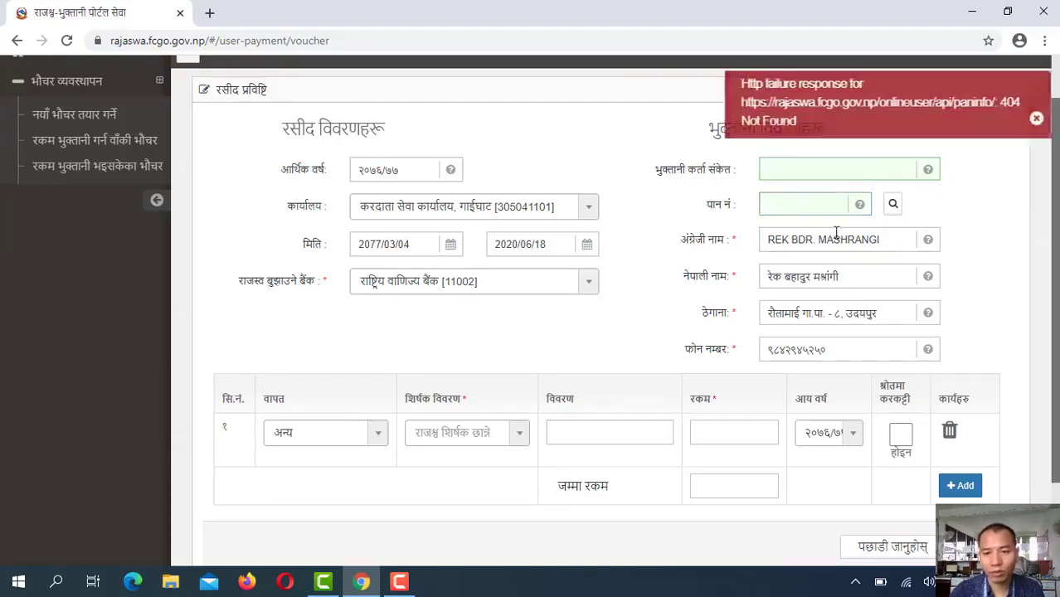
drag(891, 240, 712, 236)
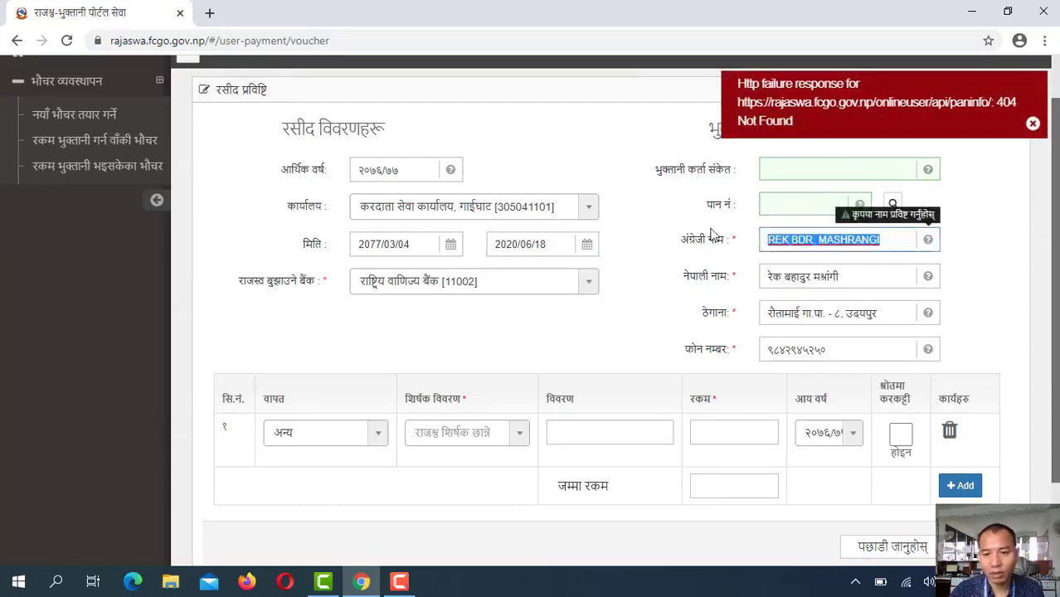
click(795, 203)
triple_click(776, 242)
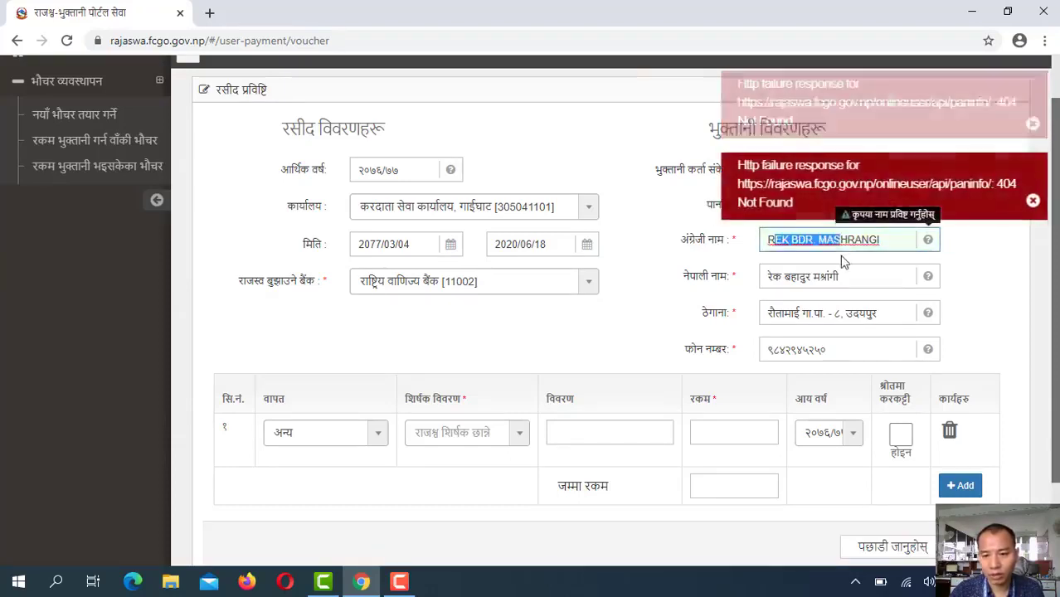
click(812, 276)
click(783, 243)
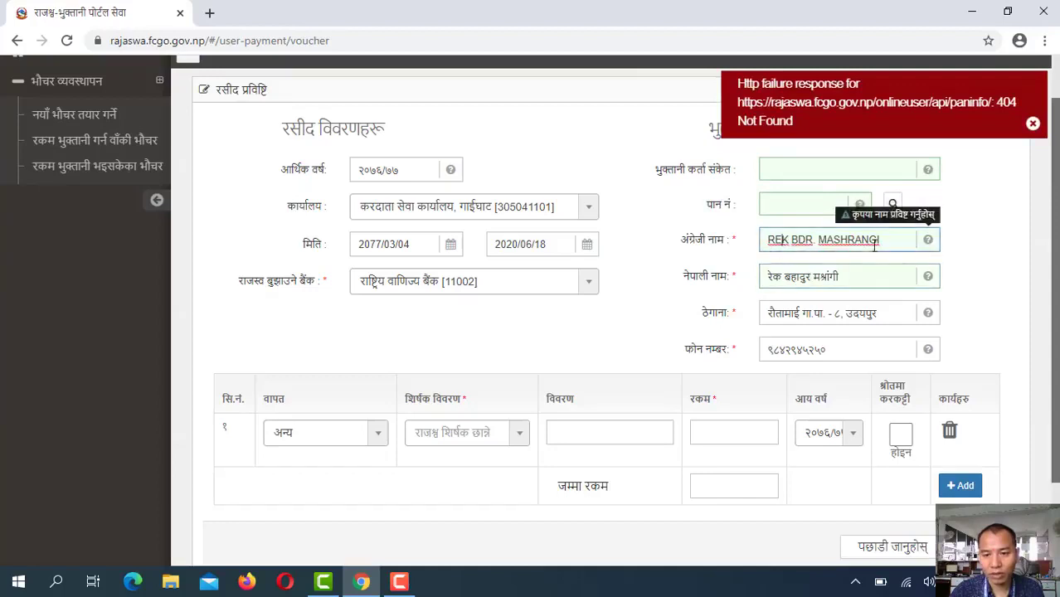
drag(884, 240, 753, 234)
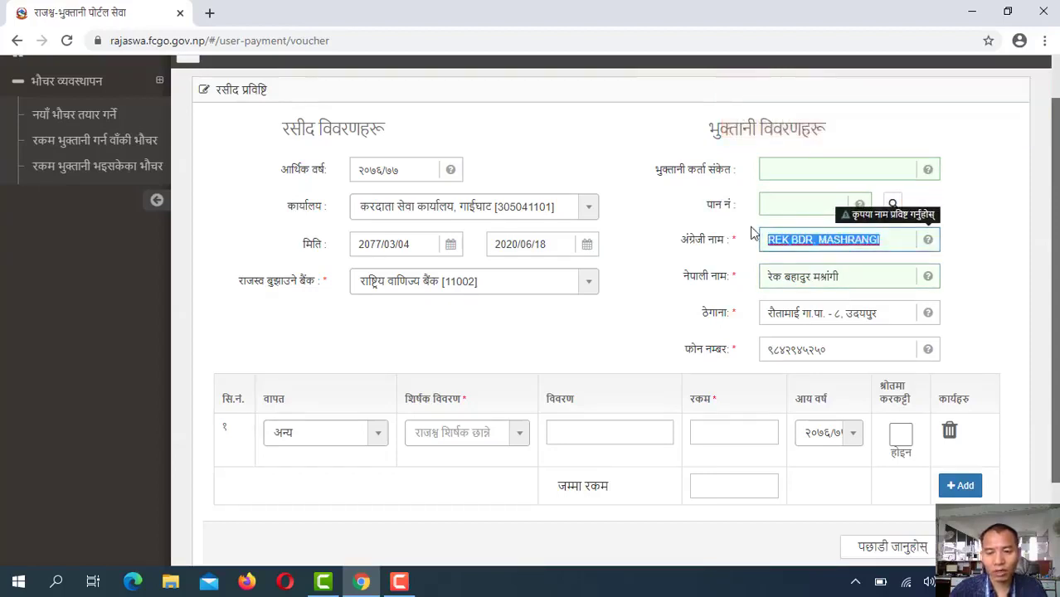
key(BackSpace)
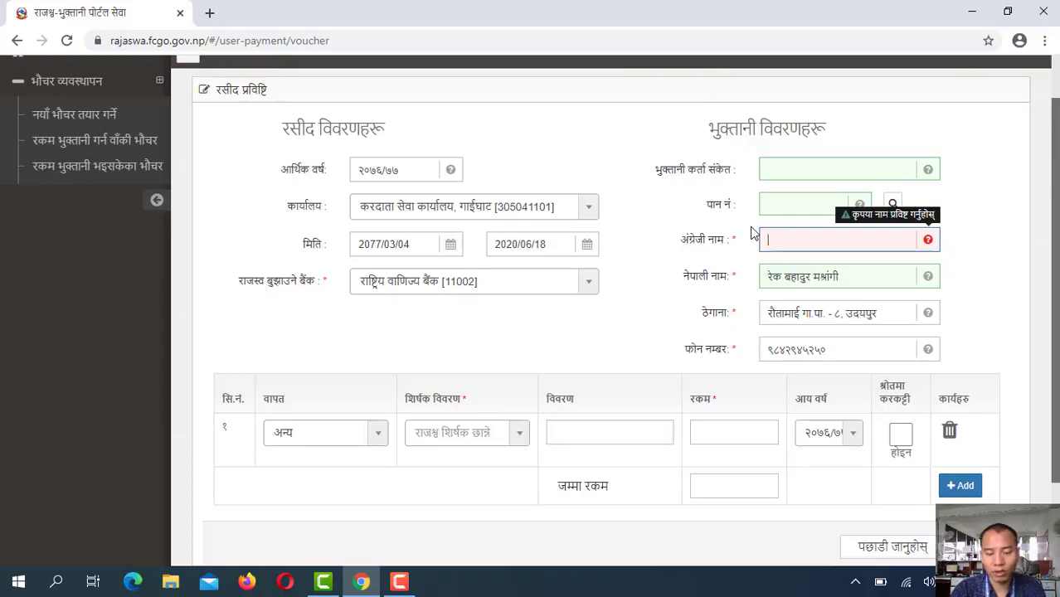
text(T)
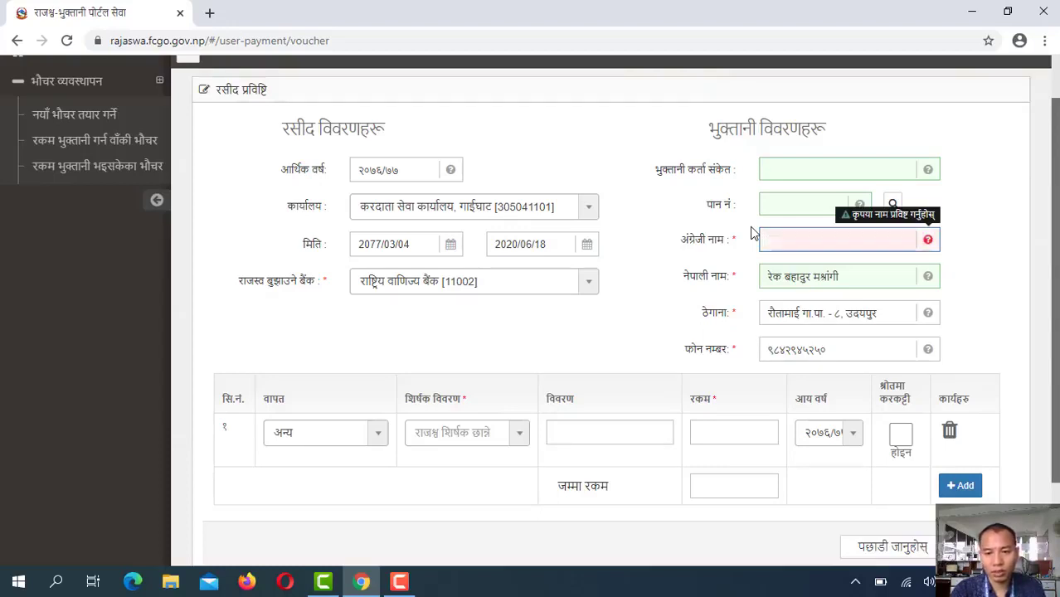
text(axp)
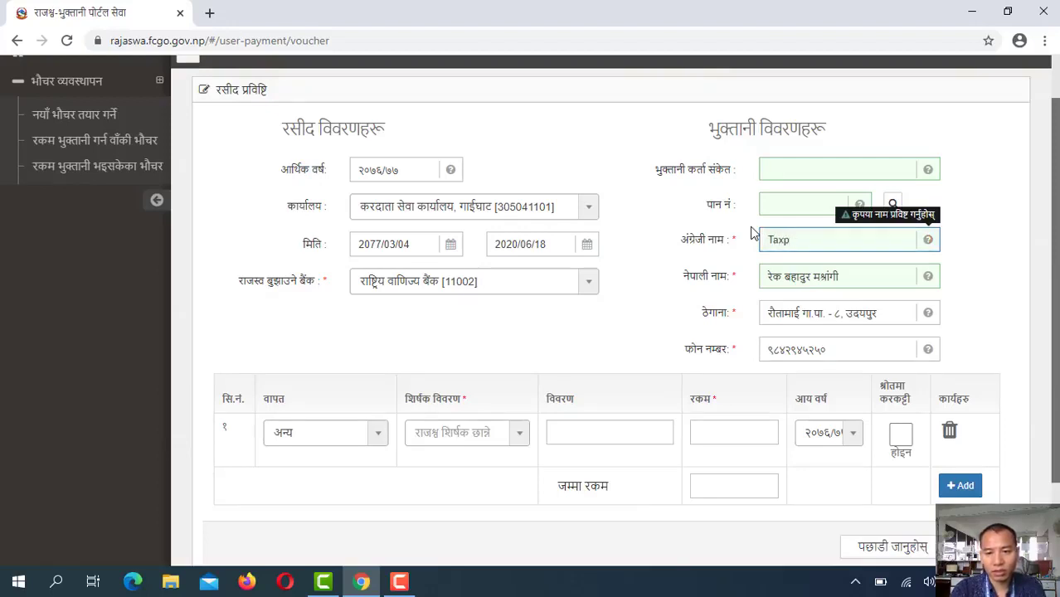
text(ayers' Service Office)
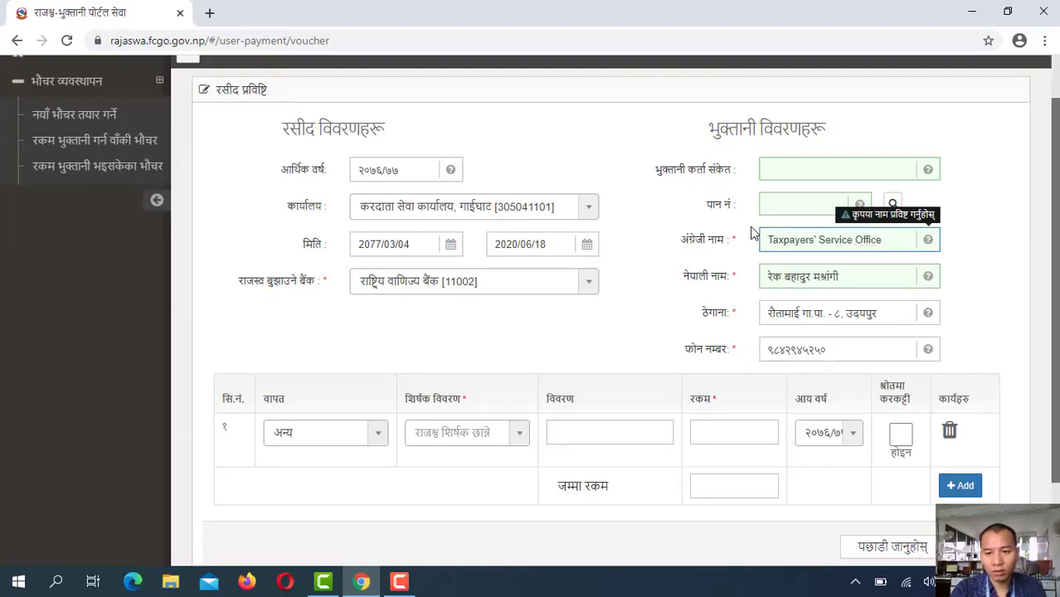
text(e, Gaighat)
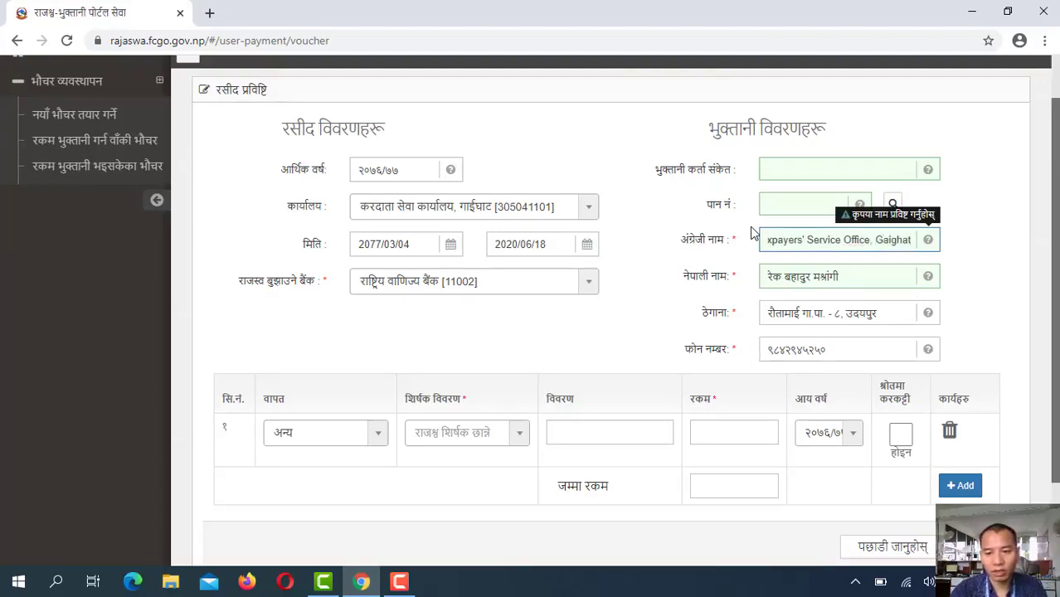
Set the Nepali name to करदाता सेवा कार्यालय, उदयपुर and the address to गाईघाट, उदयपुर
drag(863, 270, 651, 267)
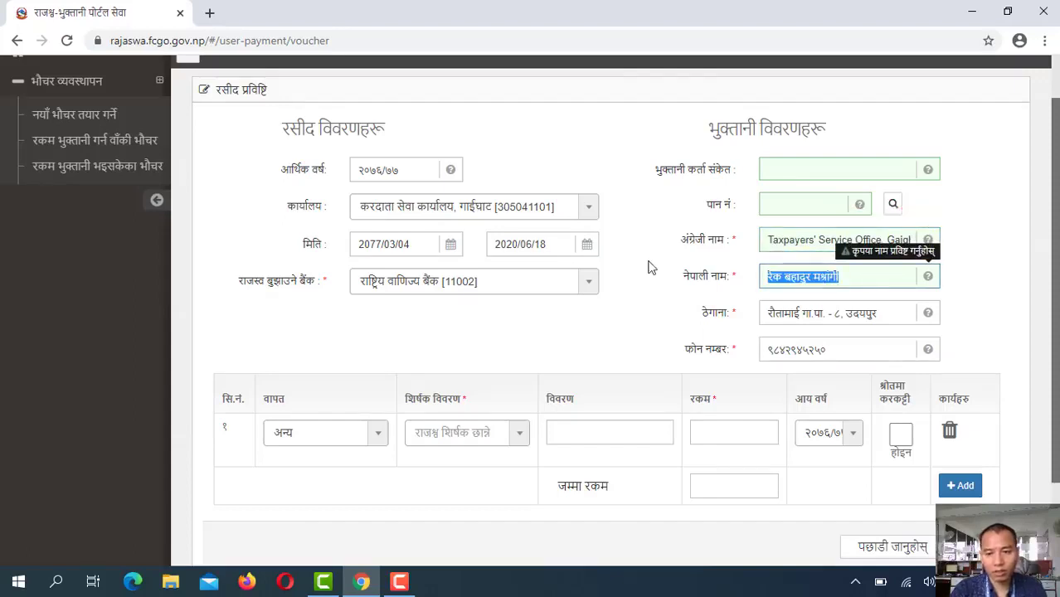
text(करद)
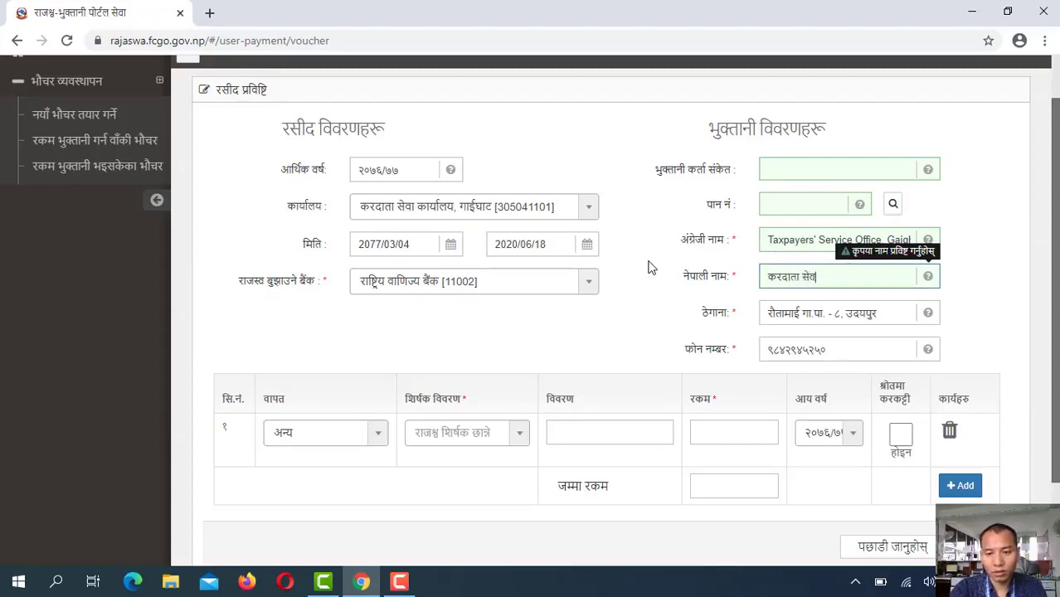
text(ाता सेवा कार्)
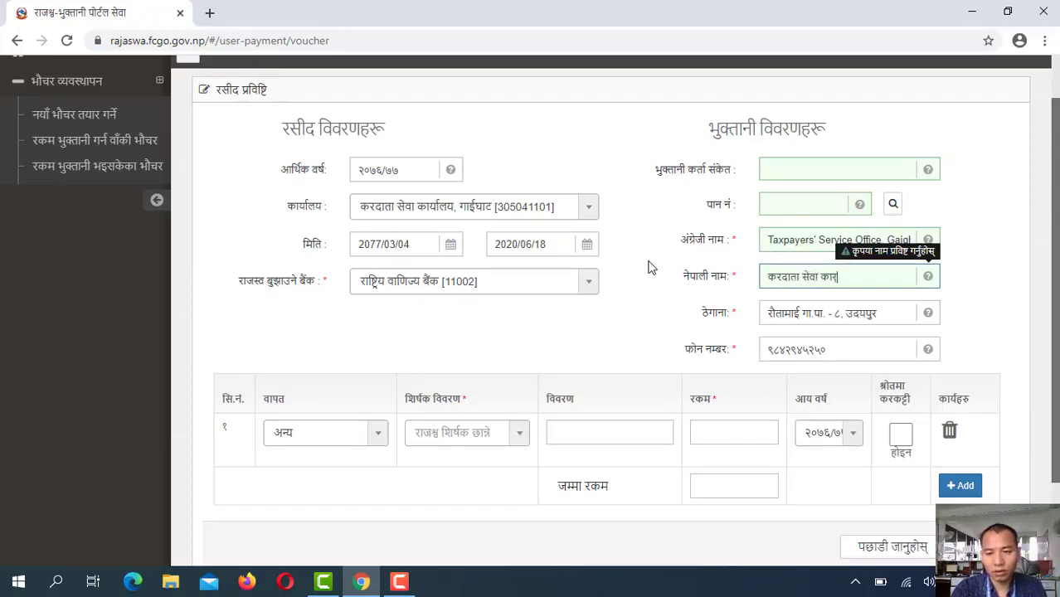
text(यालय)
key(BackSpace)
key(BackSpace)
text(ालय)
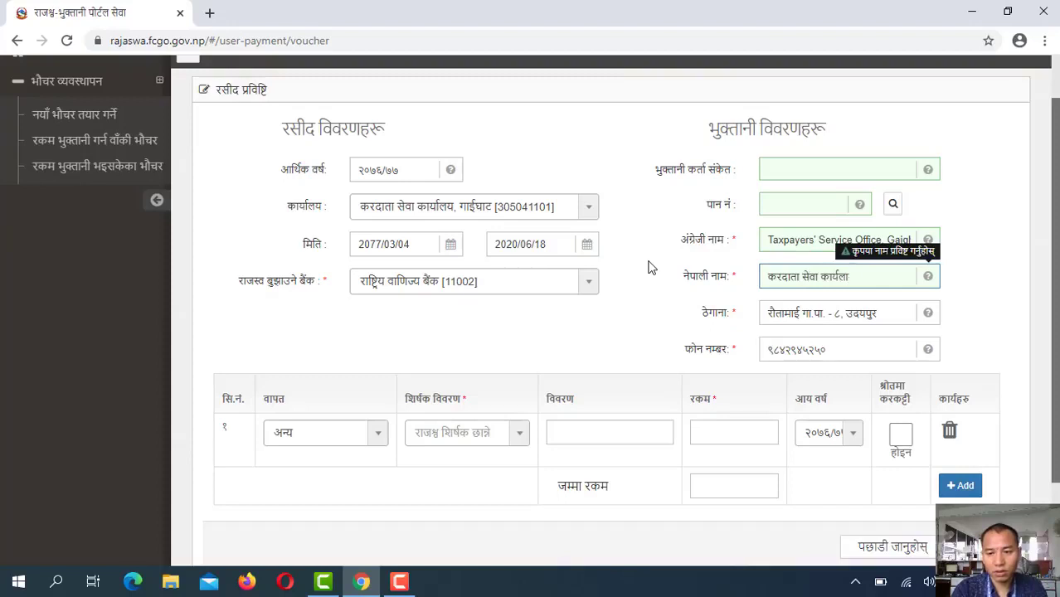
text(, उ)
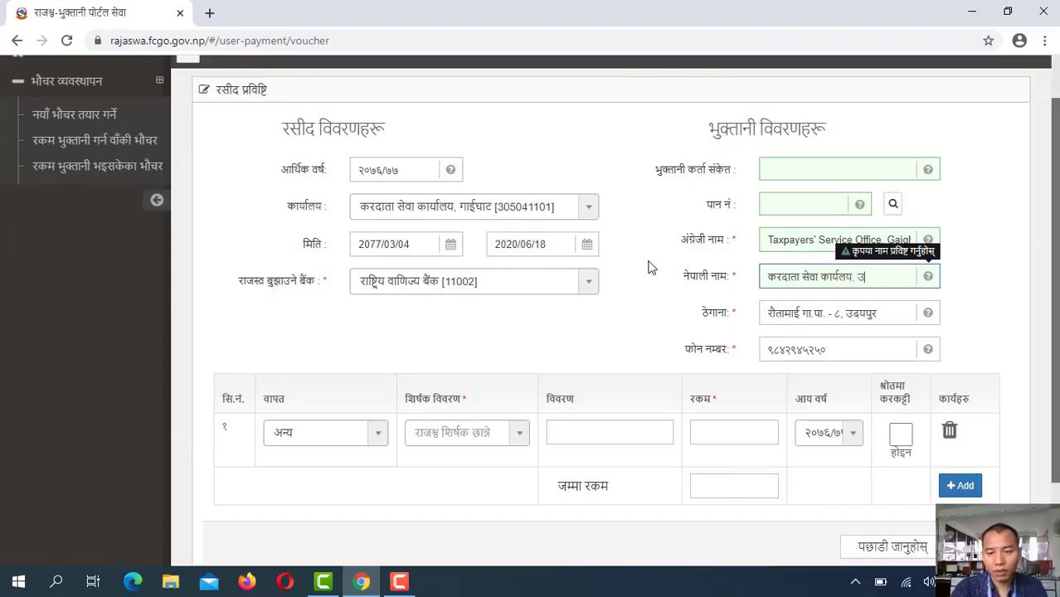
text(दयपुर)
key(Tab)
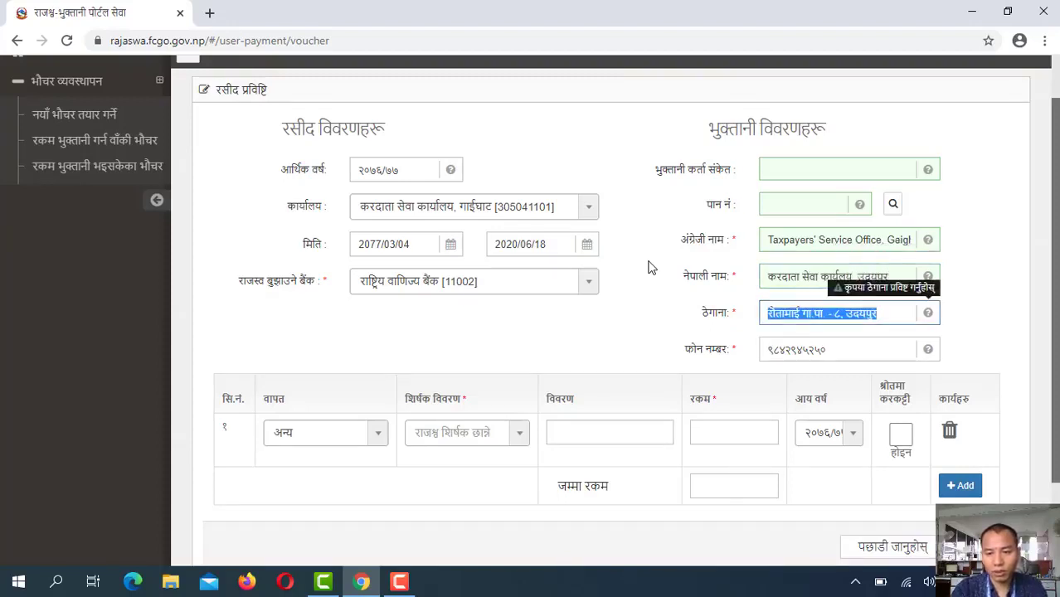
text(u)
key(BackSpace)
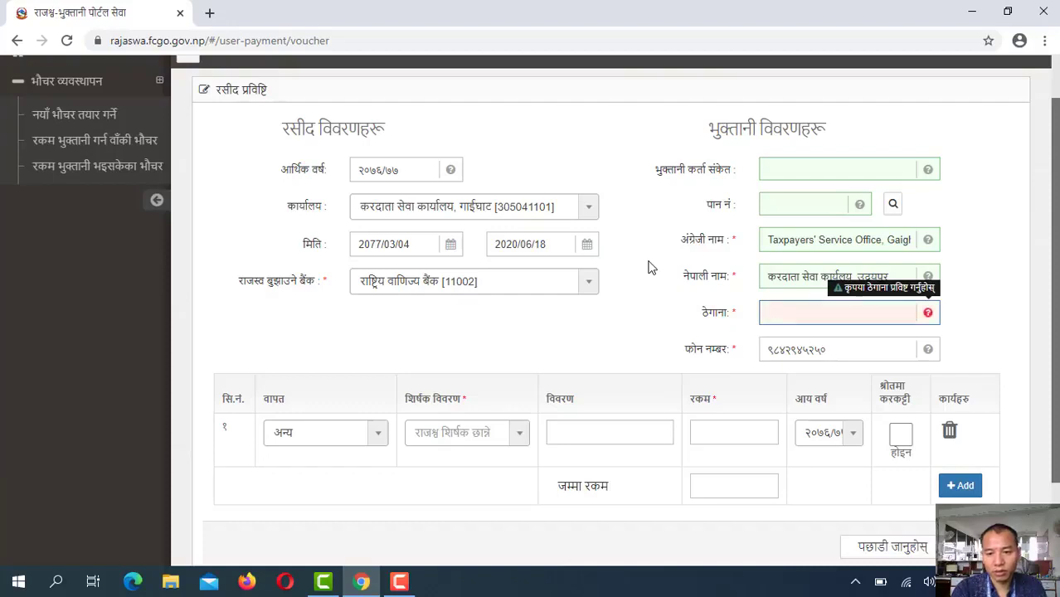
text(गाईघा)
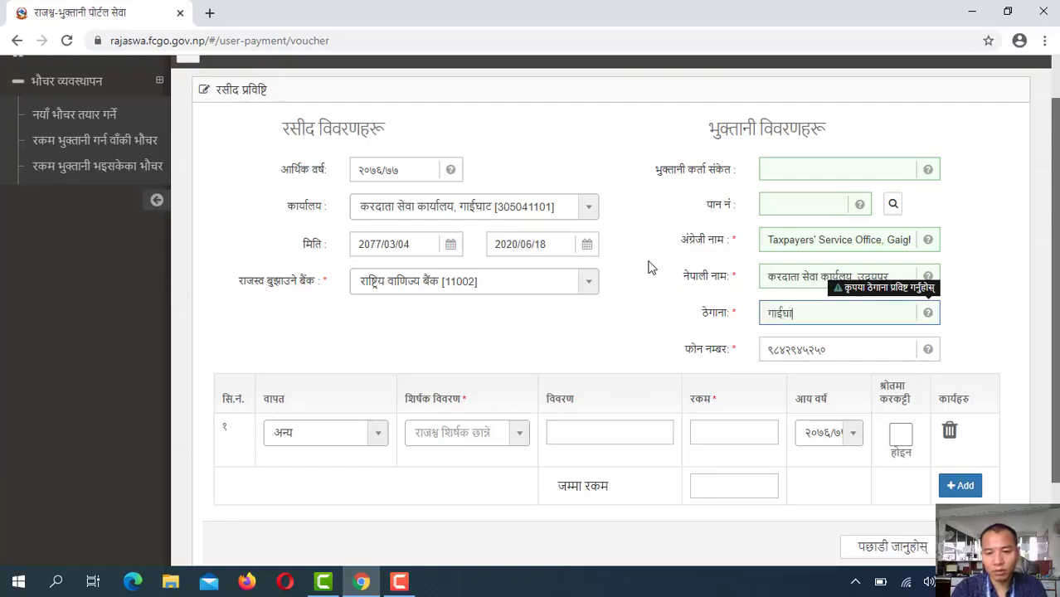
text(ट, )
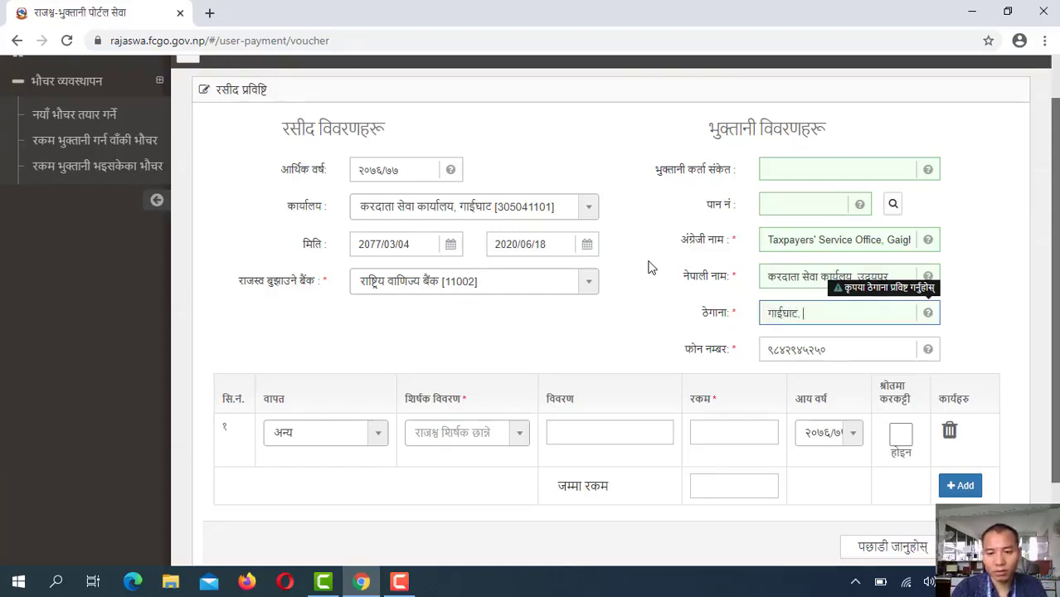
text(उदयपुर)
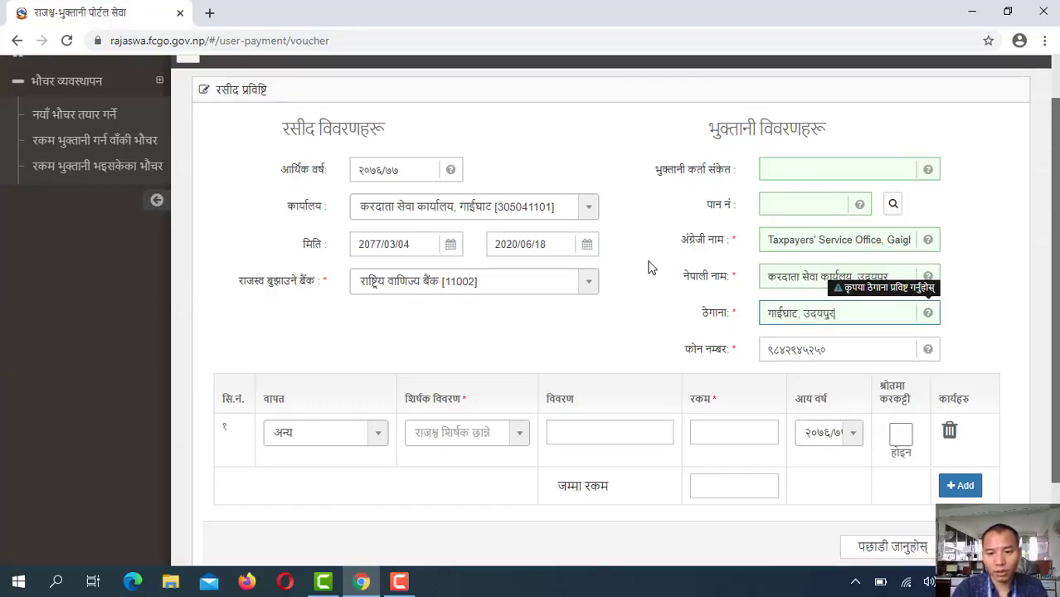
key(Tab)
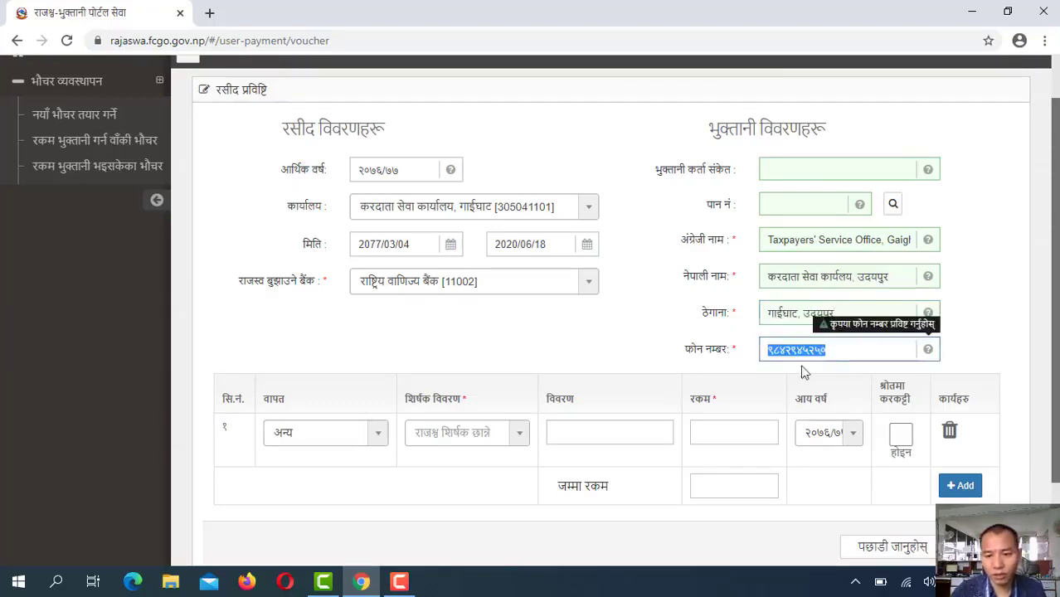
drag(859, 347, 668, 334)
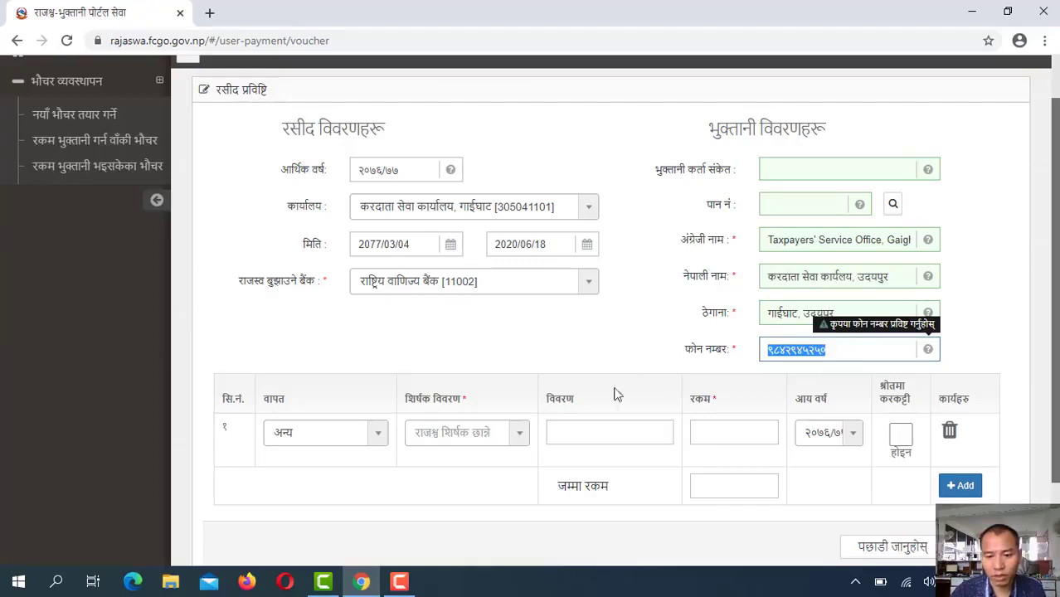
Give line 1 revenue heading 11211 with the description 'Tds on Salary'
click(428, 435)
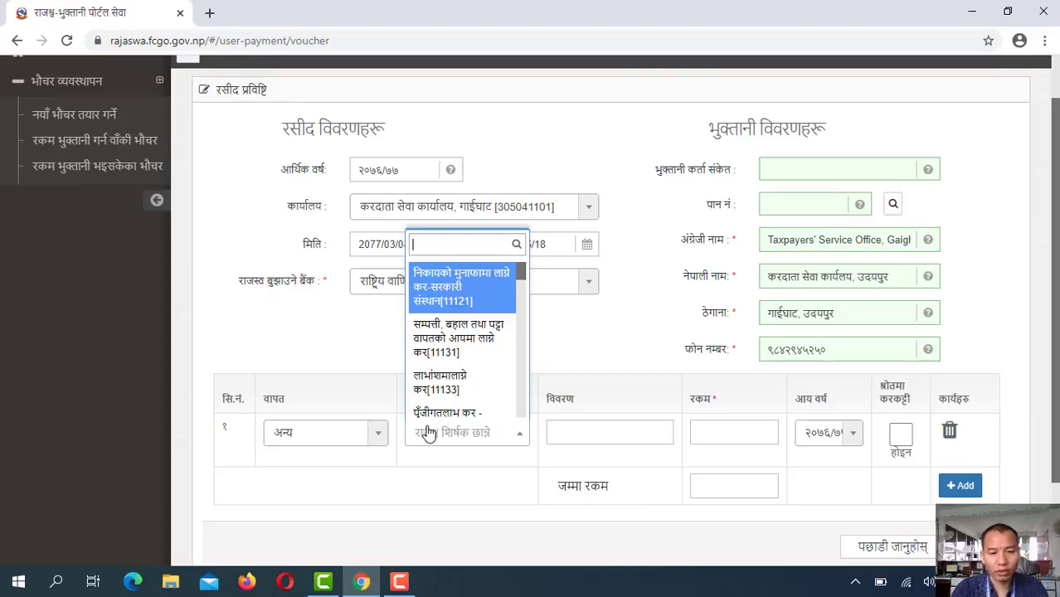
text(11211)
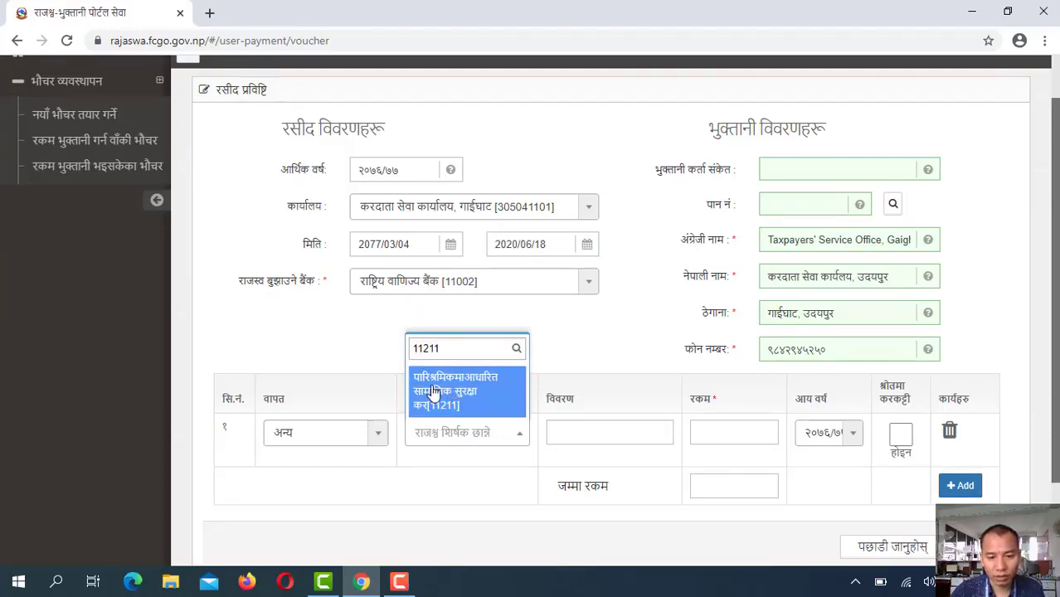
click(432, 391)
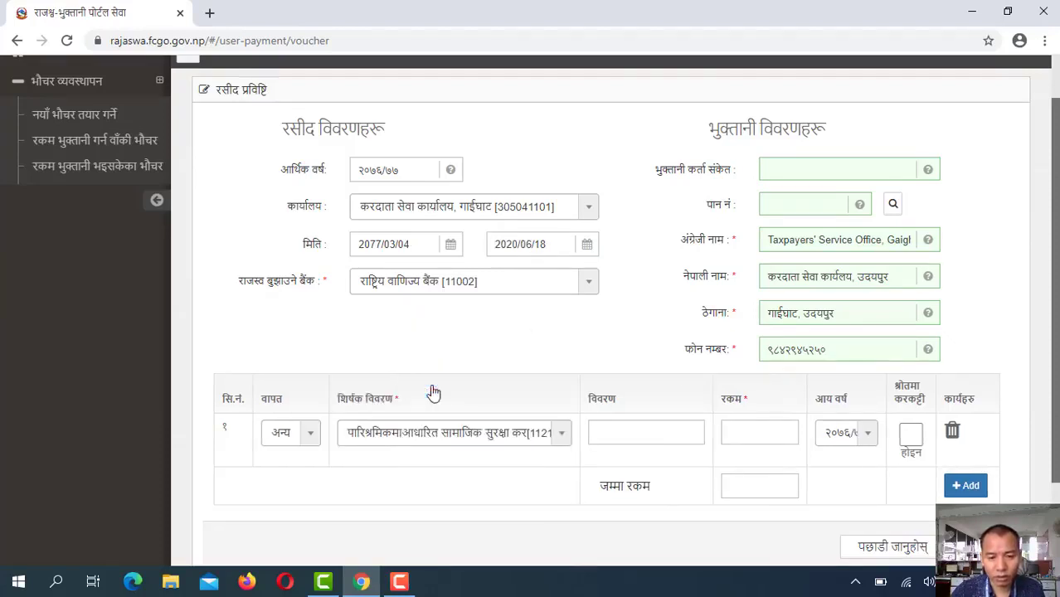
click(631, 442)
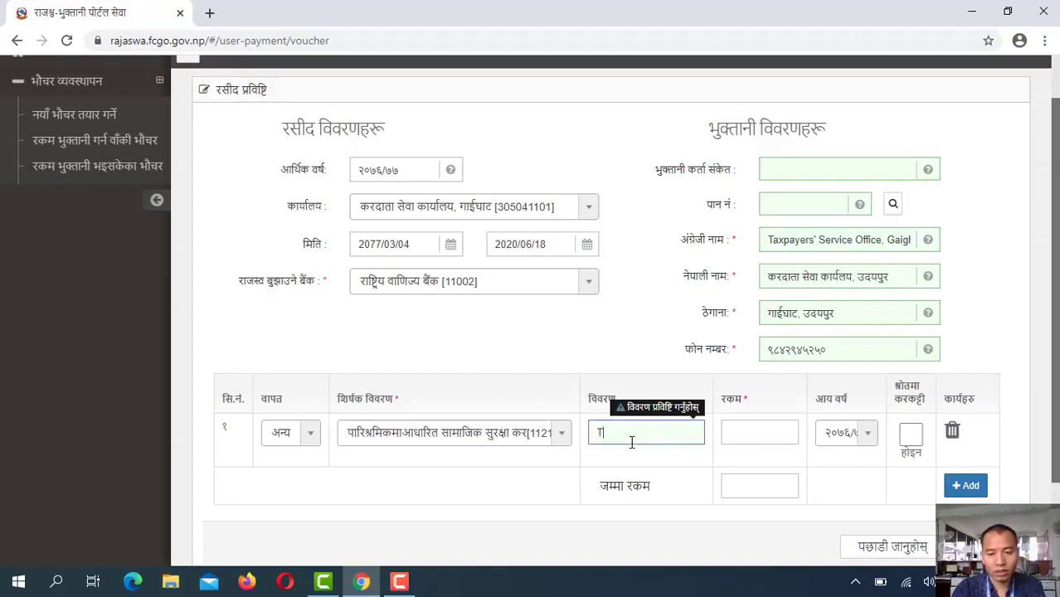
text(Tds on Salary)
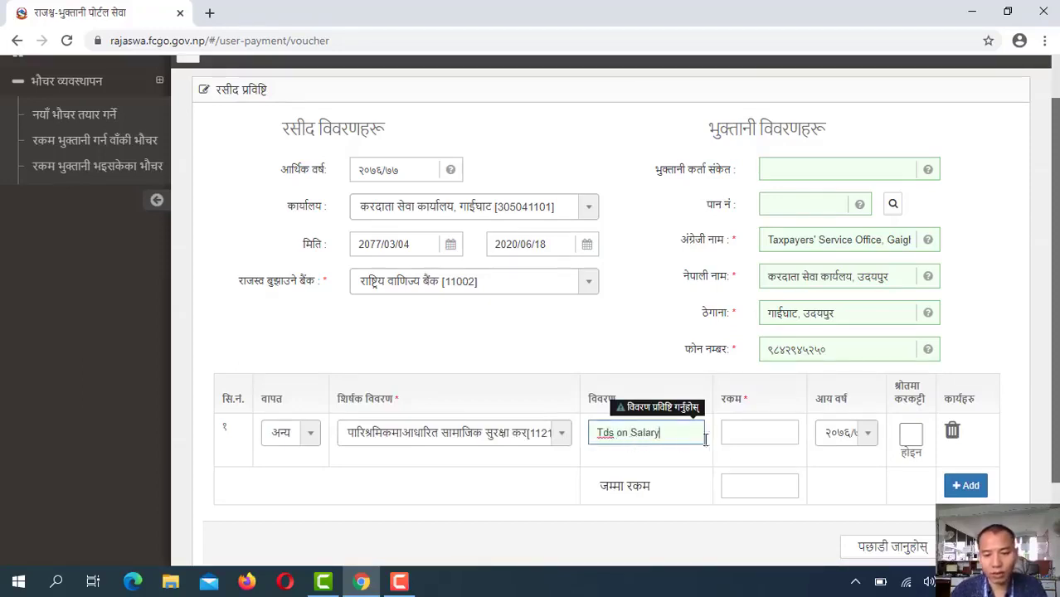
click(618, 404)
drag(618, 404, 590, 399)
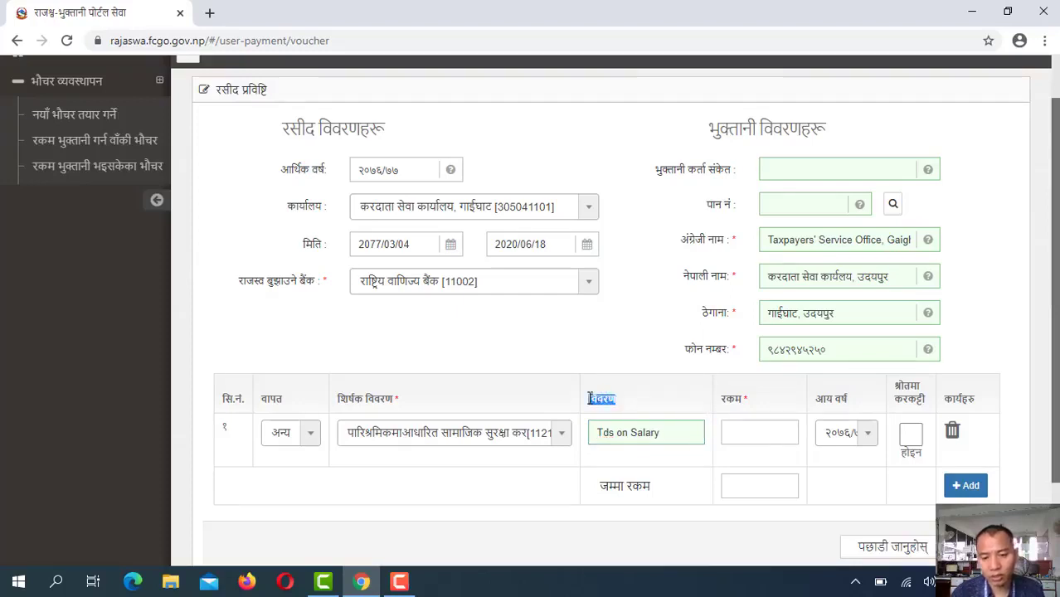
click(661, 428)
Enter 1600 for line 1, fiscal year 2076/77, marked deducted at source
click(734, 433)
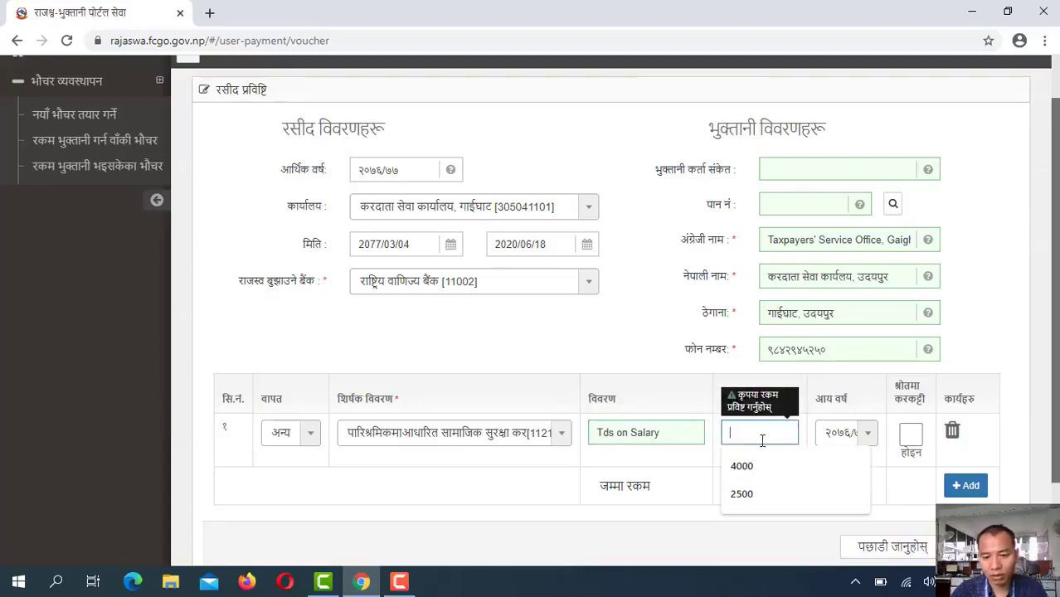
text(16000)
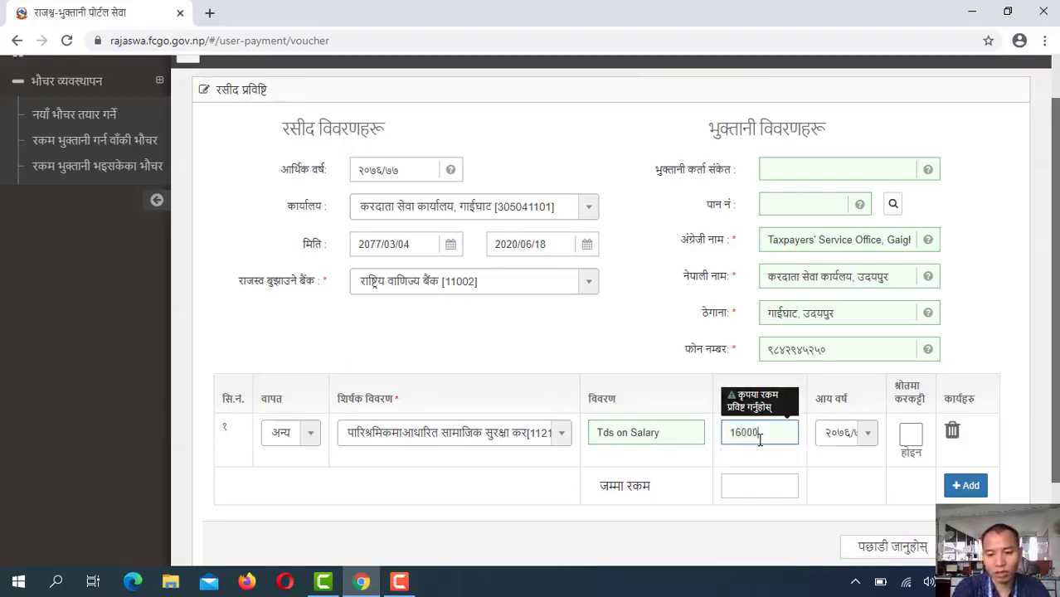
click(816, 475)
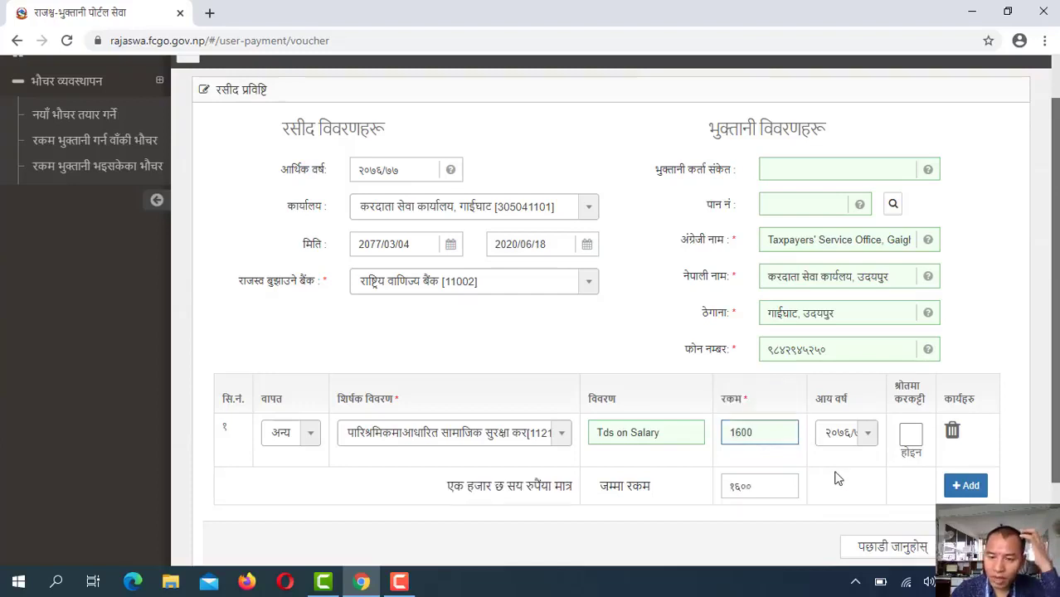
click(863, 438)
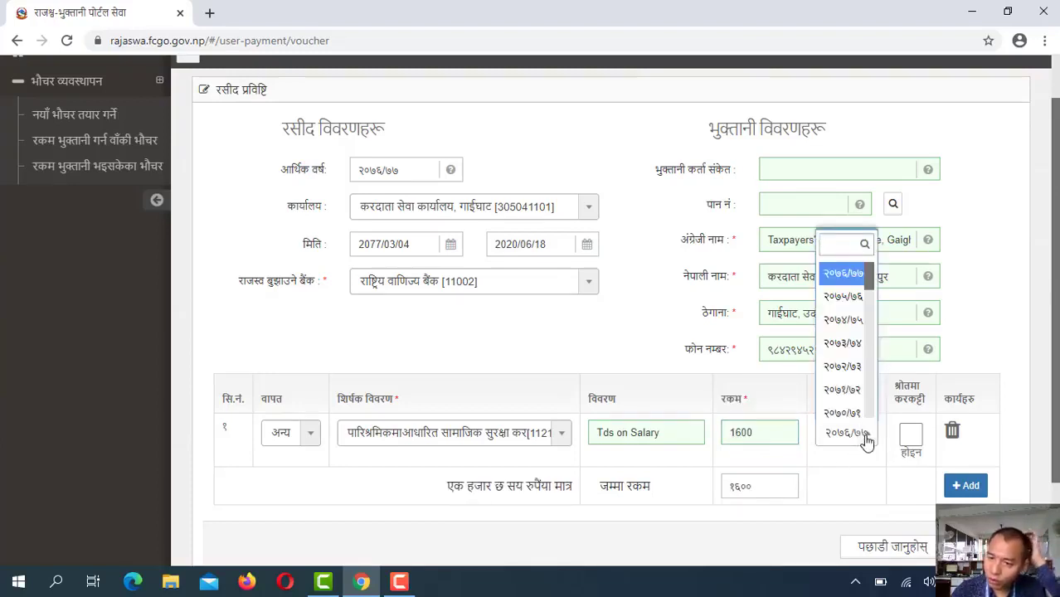
click(842, 273)
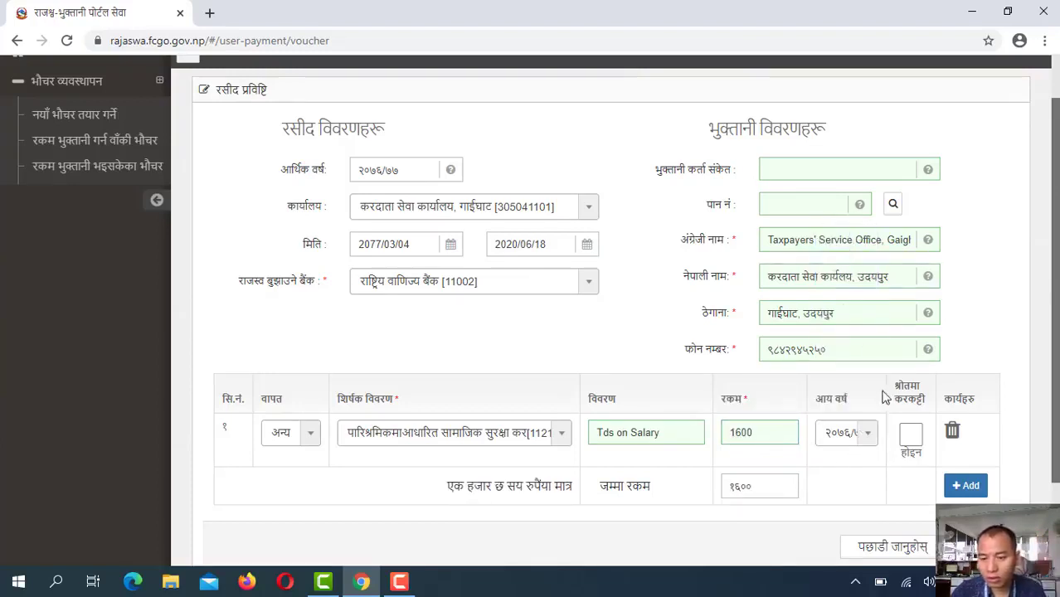
click(912, 435)
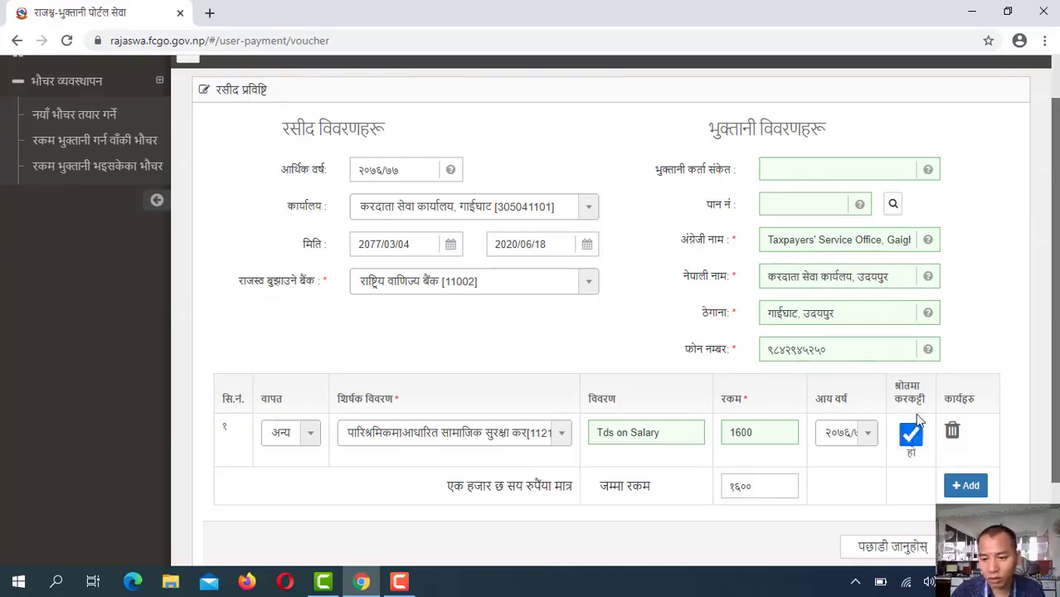
Add line 2 under heading 11111, 'Income Tax', 1200, deducted at source, and submit
click(965, 487)
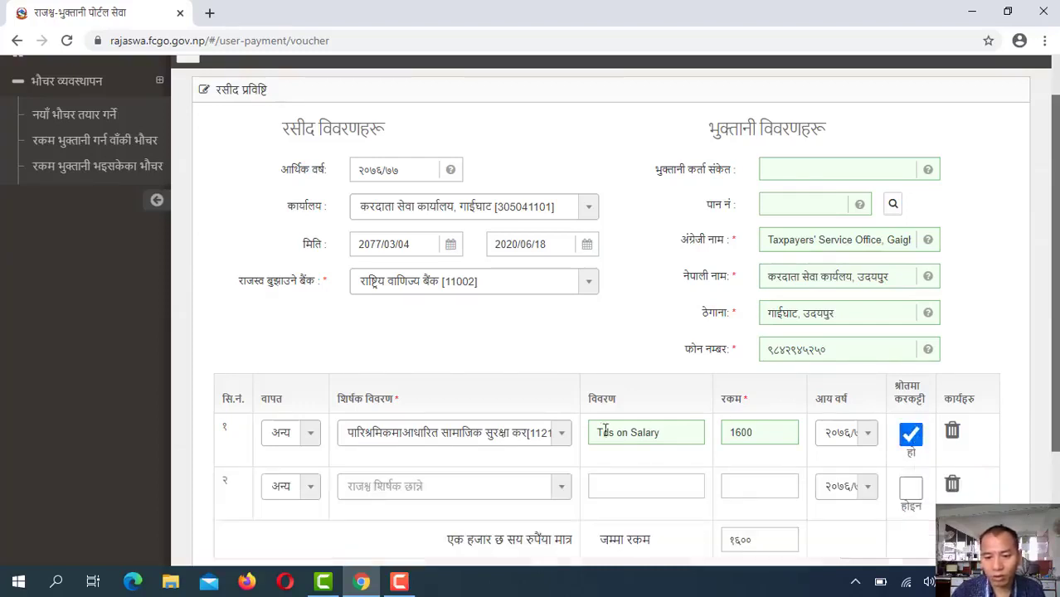
click(456, 488)
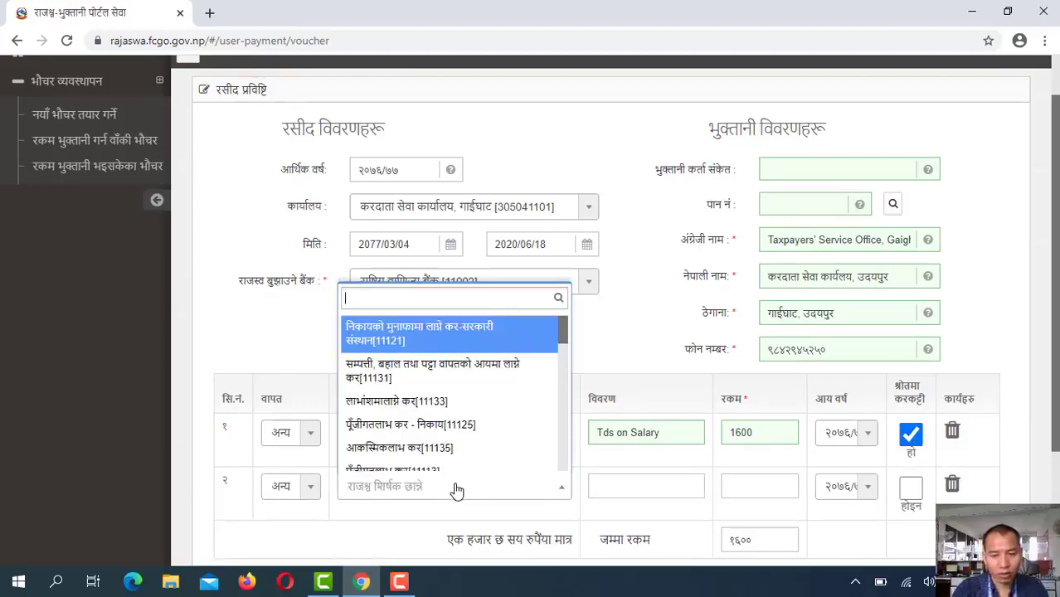
text(11111)
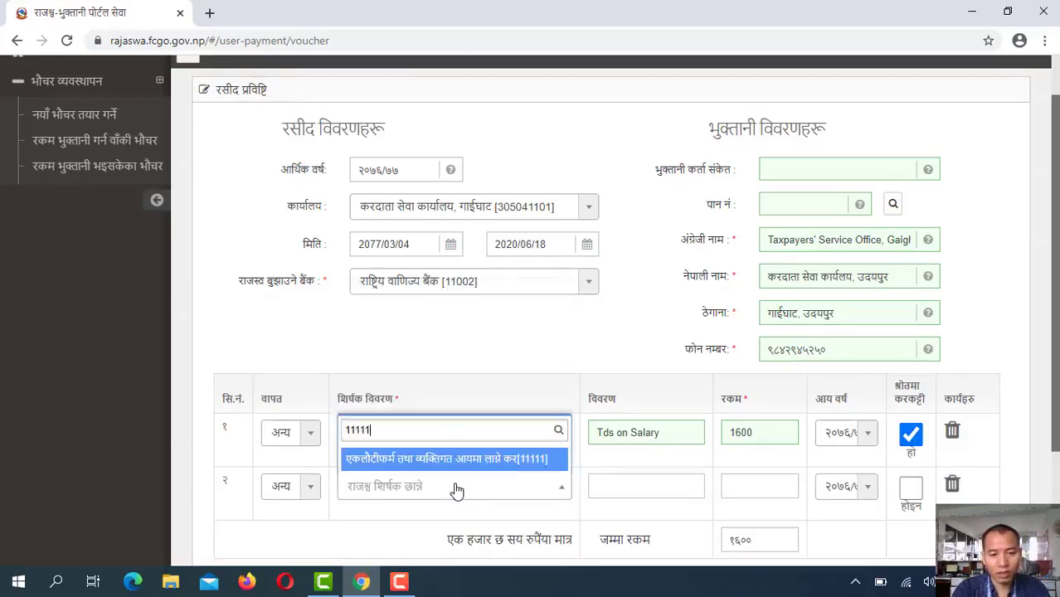
click(521, 459)
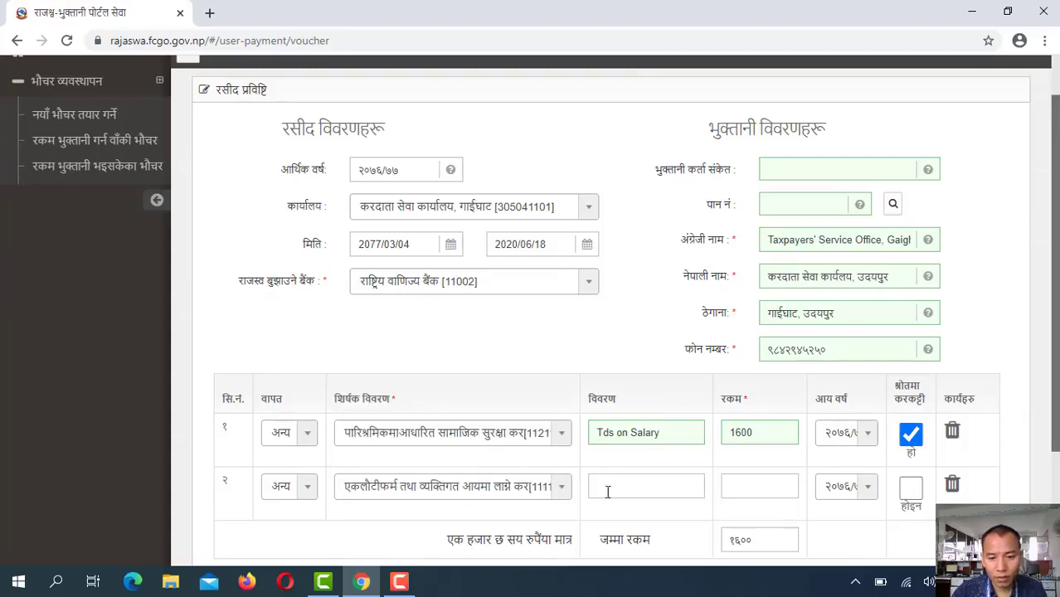
click(620, 483)
text(Income)
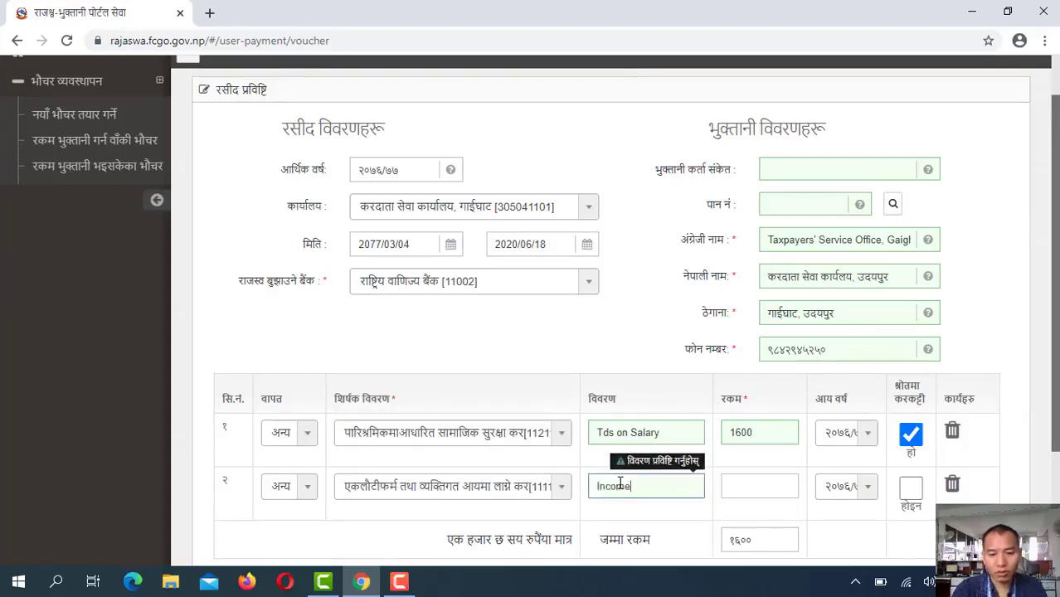
text( Tax)
key(Tab)
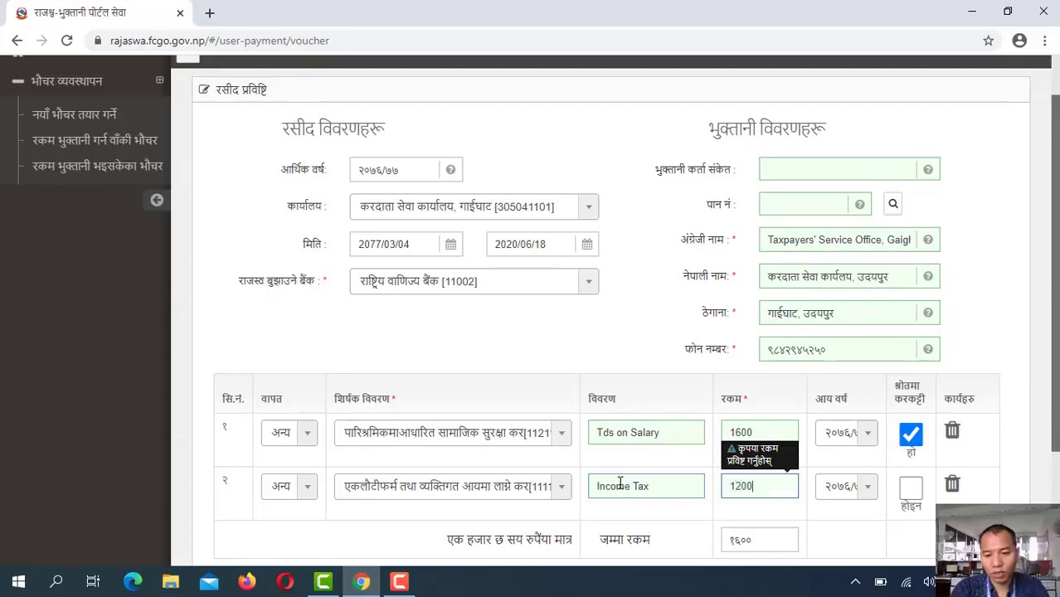
click(911, 487)
scroll(911, 488, down, 1)
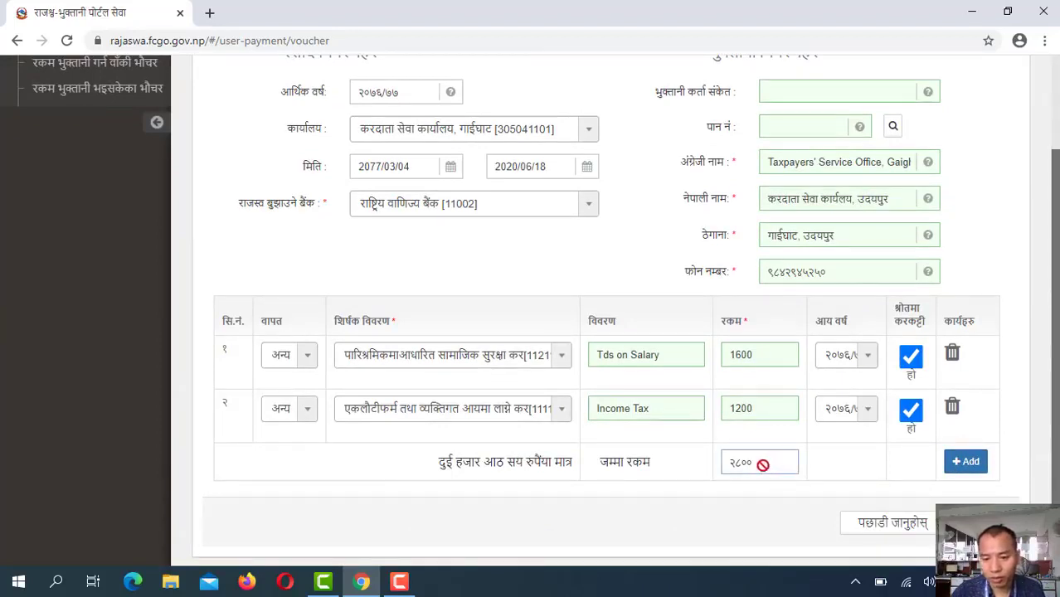
click(987, 522)
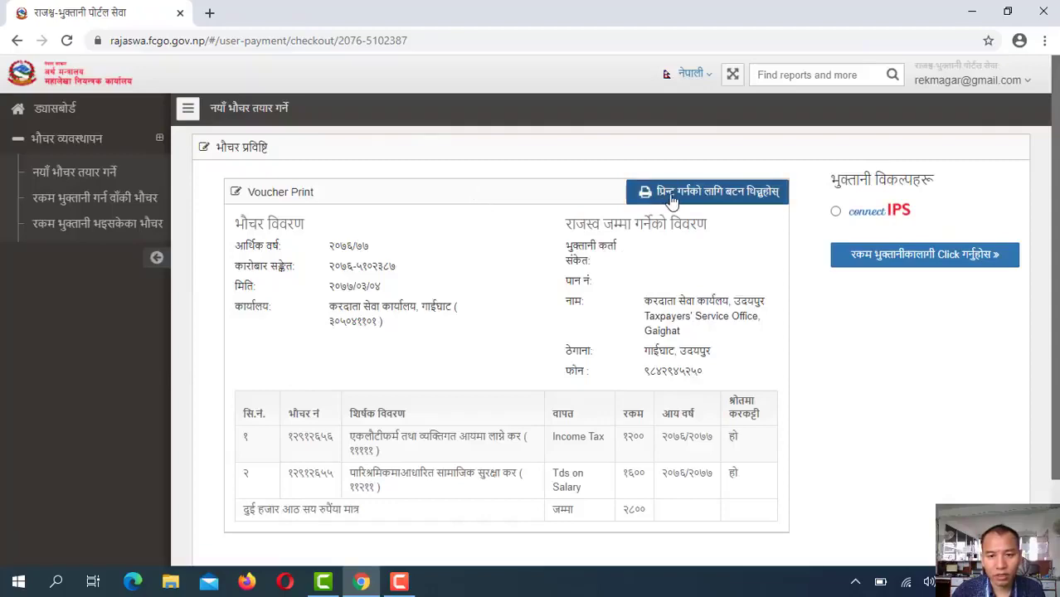
Open the 2800 voucher's print preview full screen, review its details and tax lines, then close it
click(663, 199)
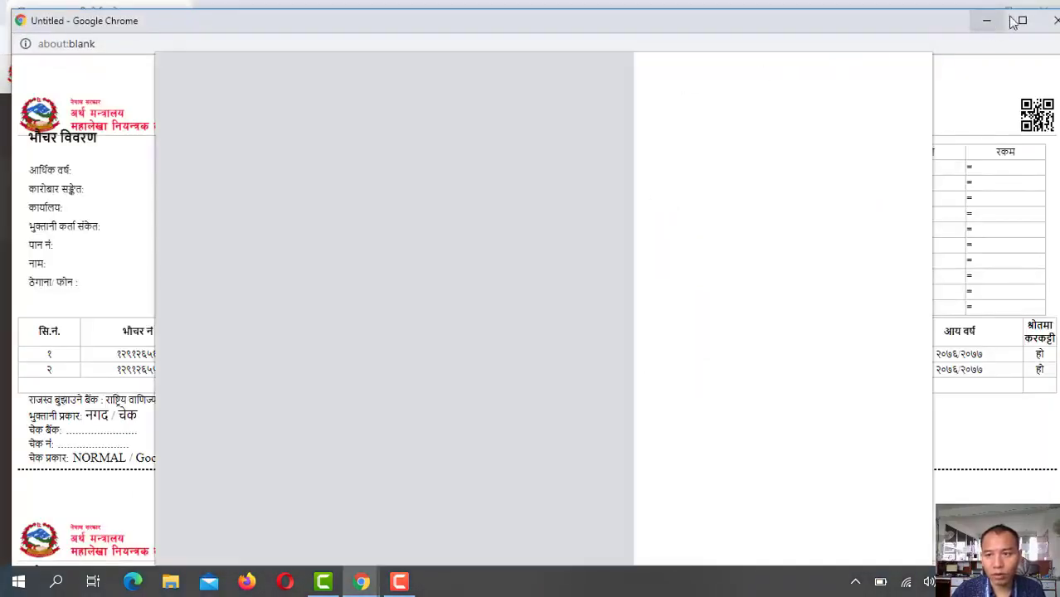
click(1023, 20)
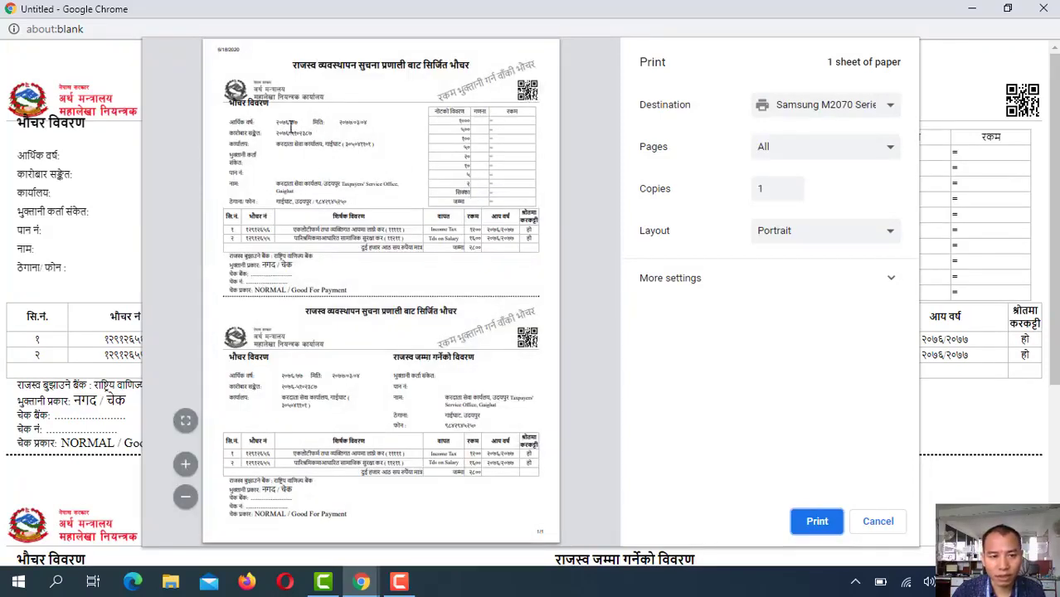
drag(274, 134, 339, 184)
click(340, 184)
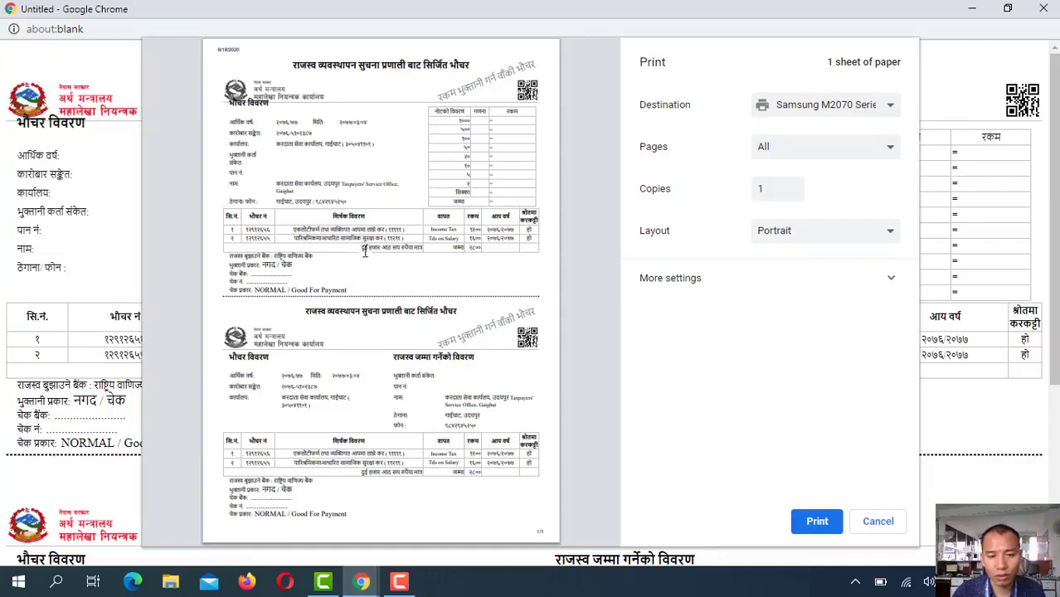
drag(277, 221, 453, 245)
click(453, 245)
drag(341, 238, 510, 231)
click(470, 251)
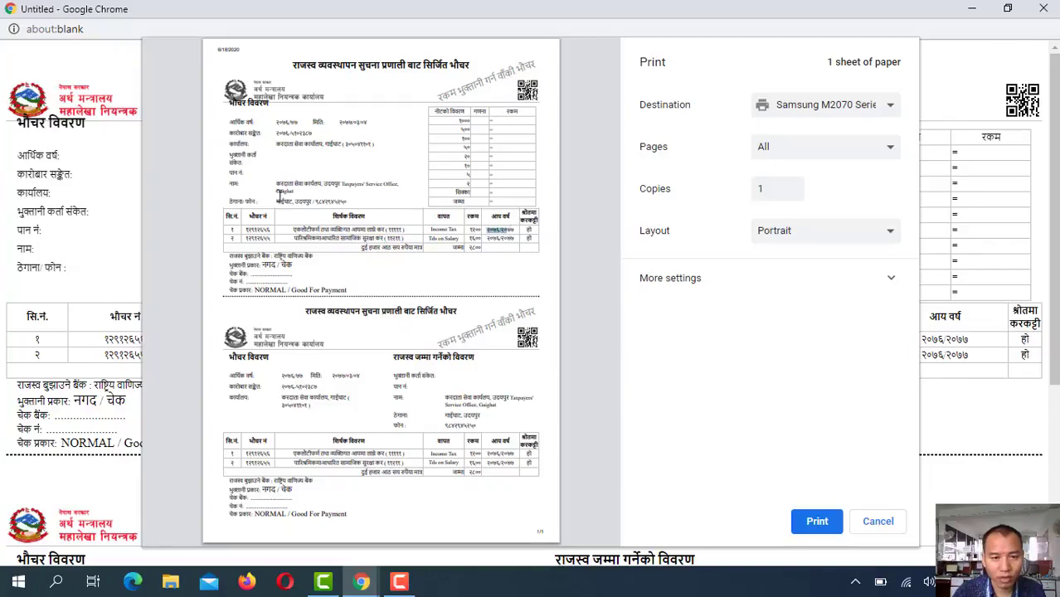
drag(290, 202, 320, 203)
click(358, 284)
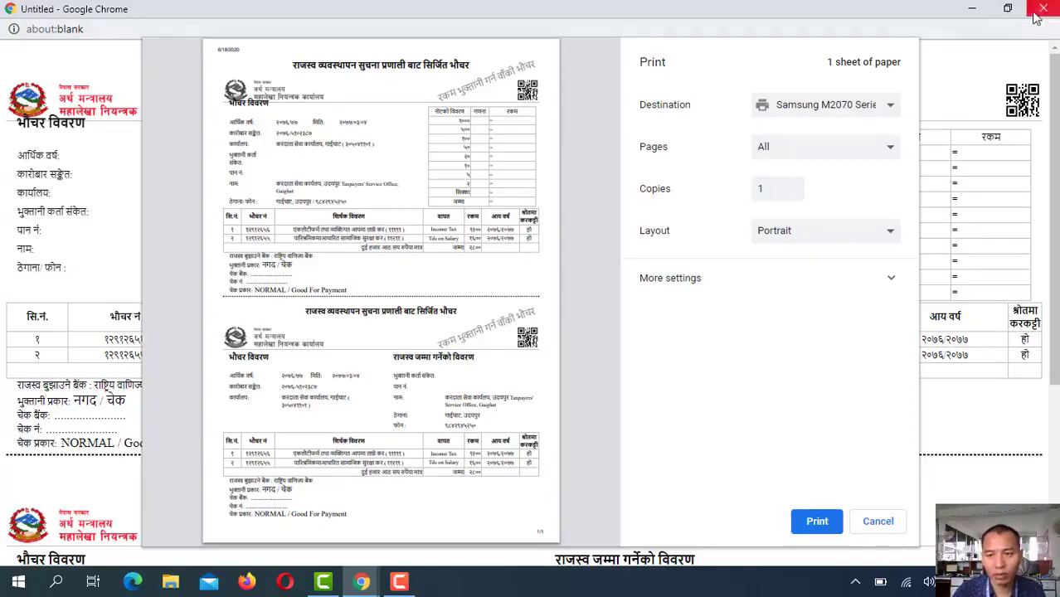
click(1042, 10)
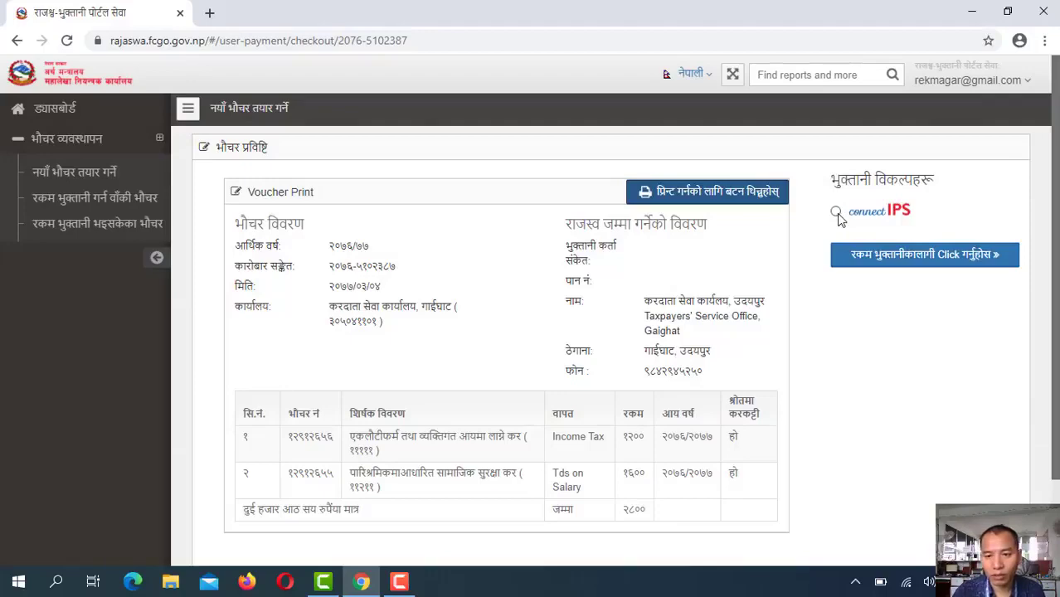
Choose connectIPS, proceed to its payment login page, review it, then close Chrome
click(836, 213)
click(877, 257)
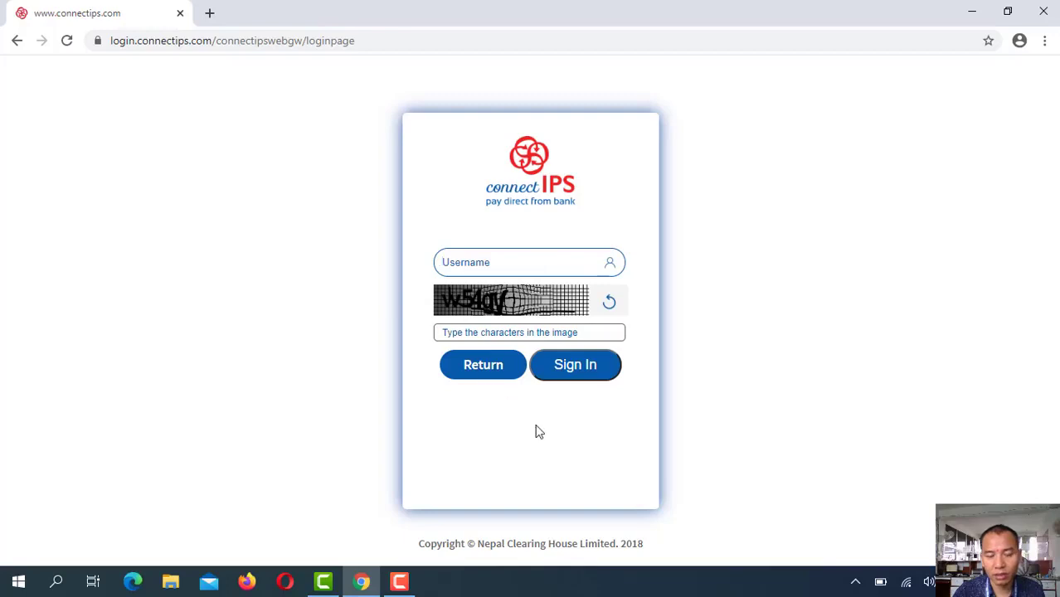
drag(537, 431, 678, 422)
click(723, 372)
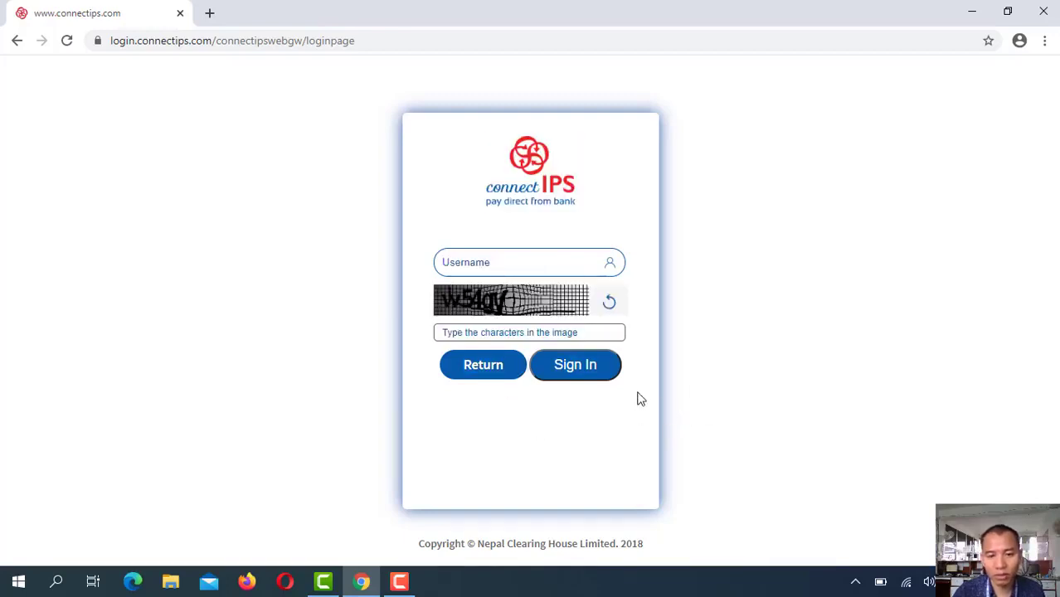
drag(637, 397, 425, 214)
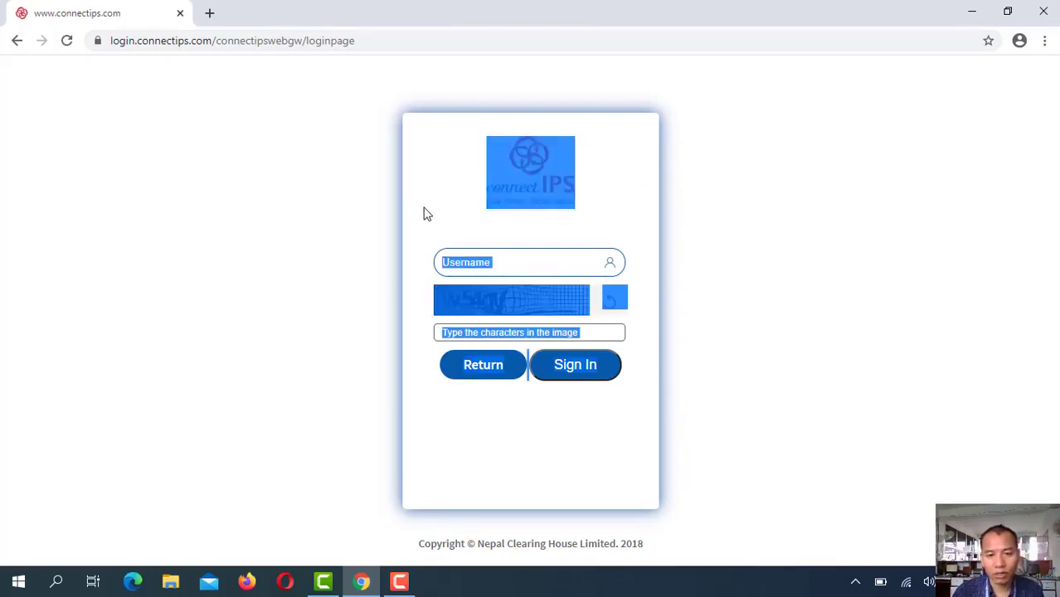
click(426, 214)
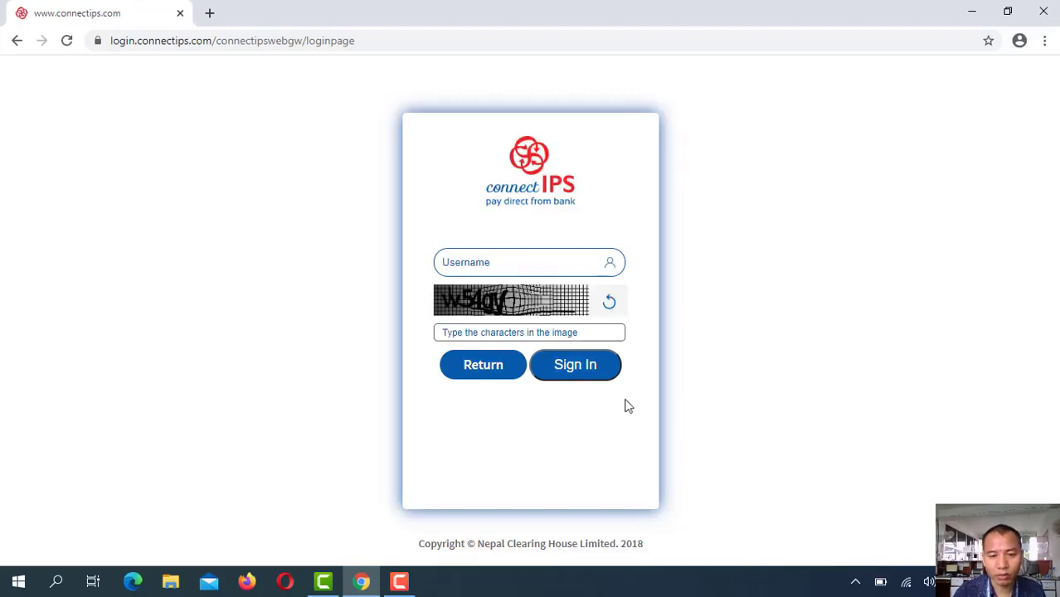
drag(628, 405, 397, 194)
click(448, 201)
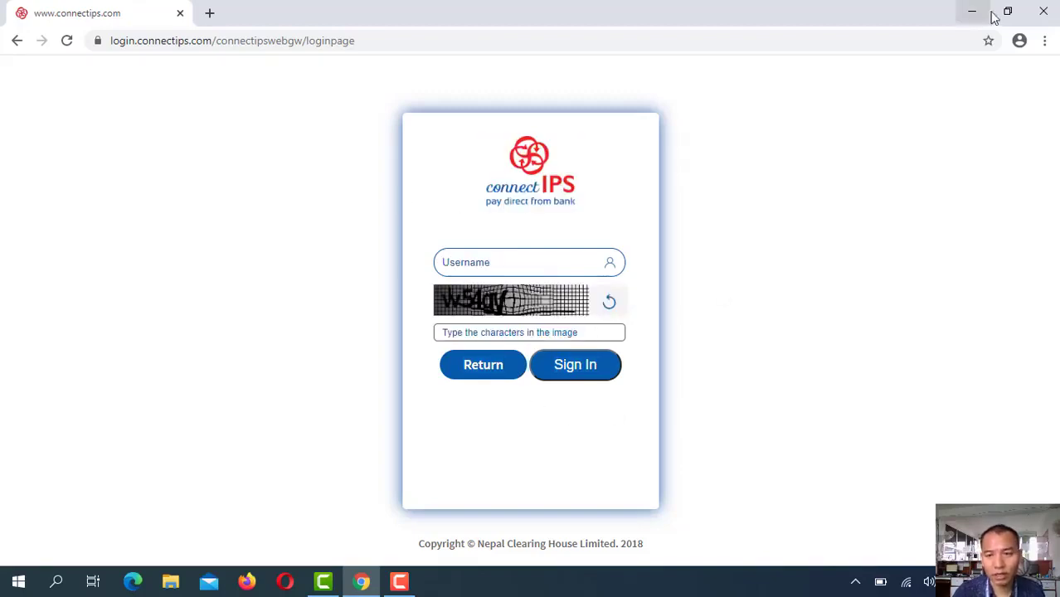
click(1037, 17)
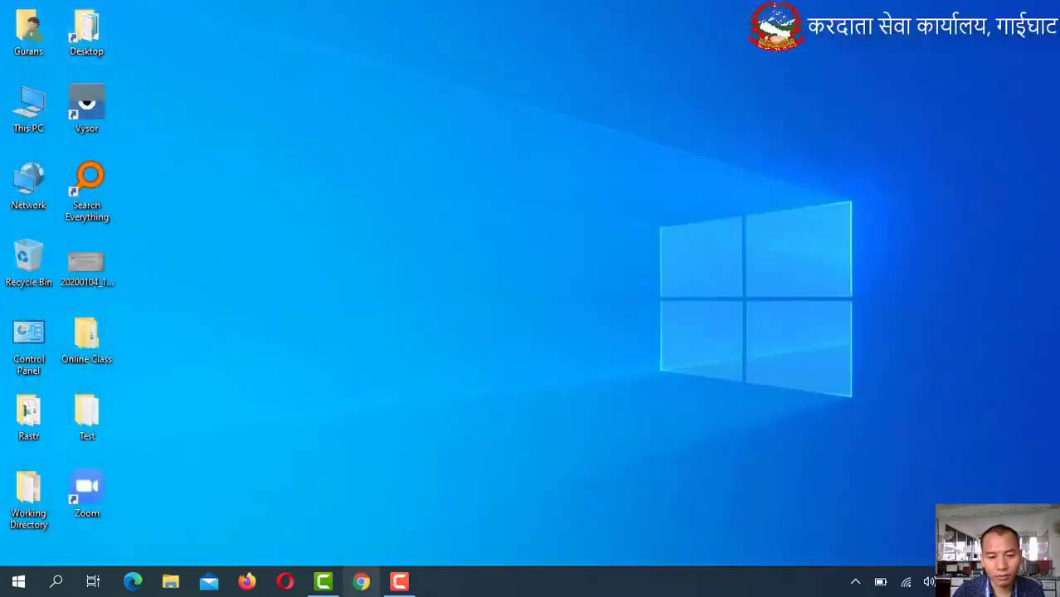
click(399, 583)
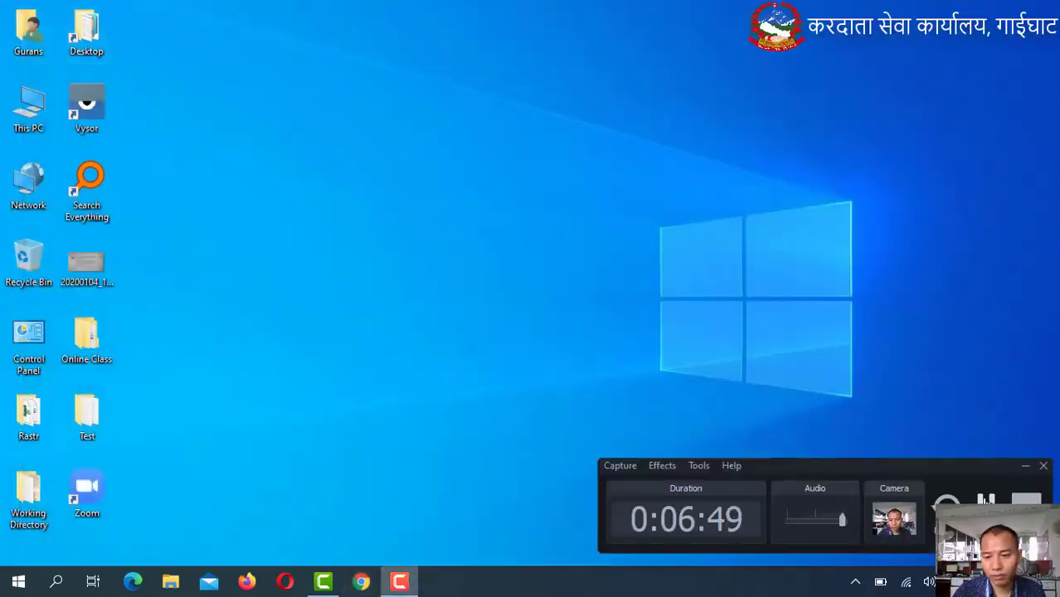